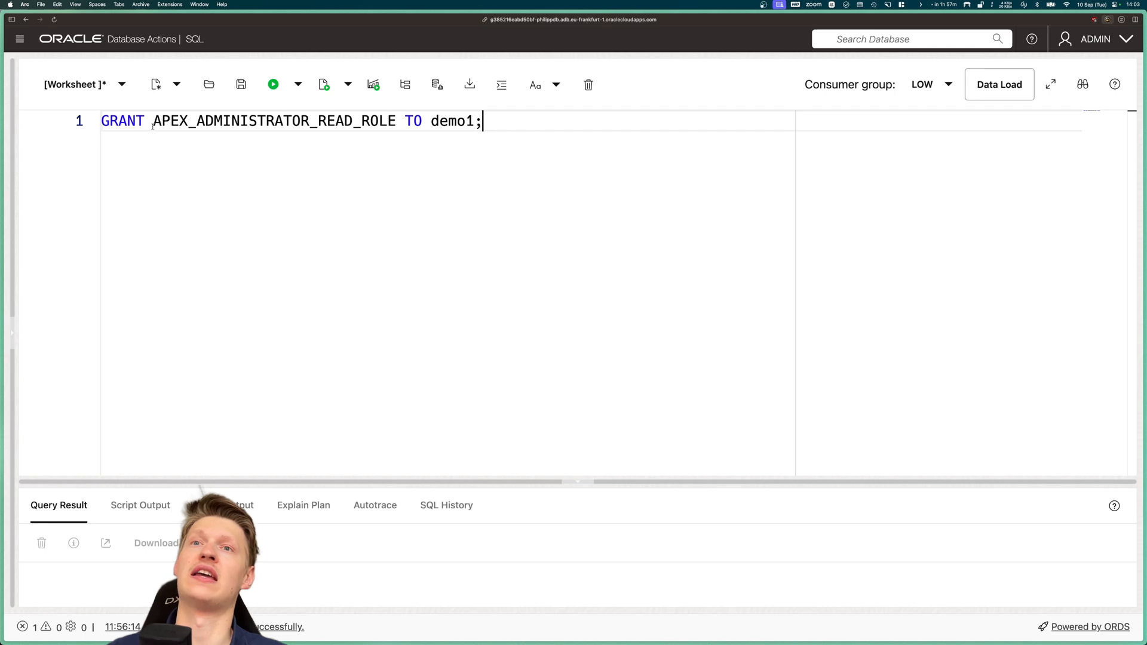
# Step: Run the statement GRANT APEX_ADMINISTRATOR_READ_ROLE TO demo1; and enlarge the results pane
pyautogui.moveTo(101, 121); pyautogui.dragTo(295, 122)
pyautogui.doubleClick(338, 121)
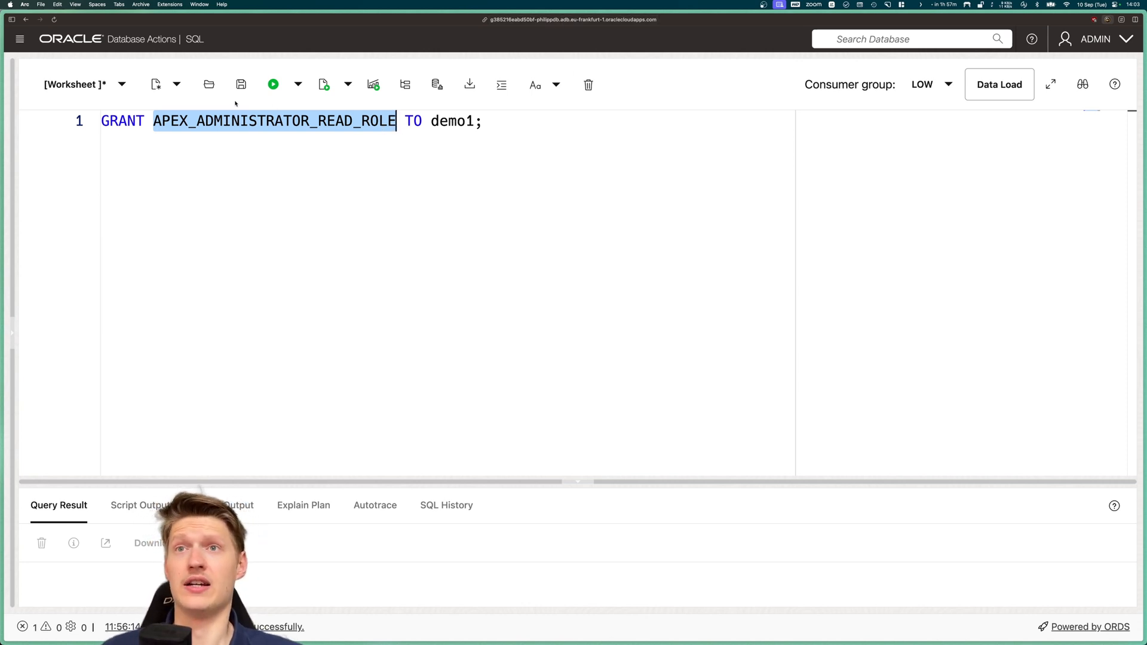
pyautogui.click(540, 130)
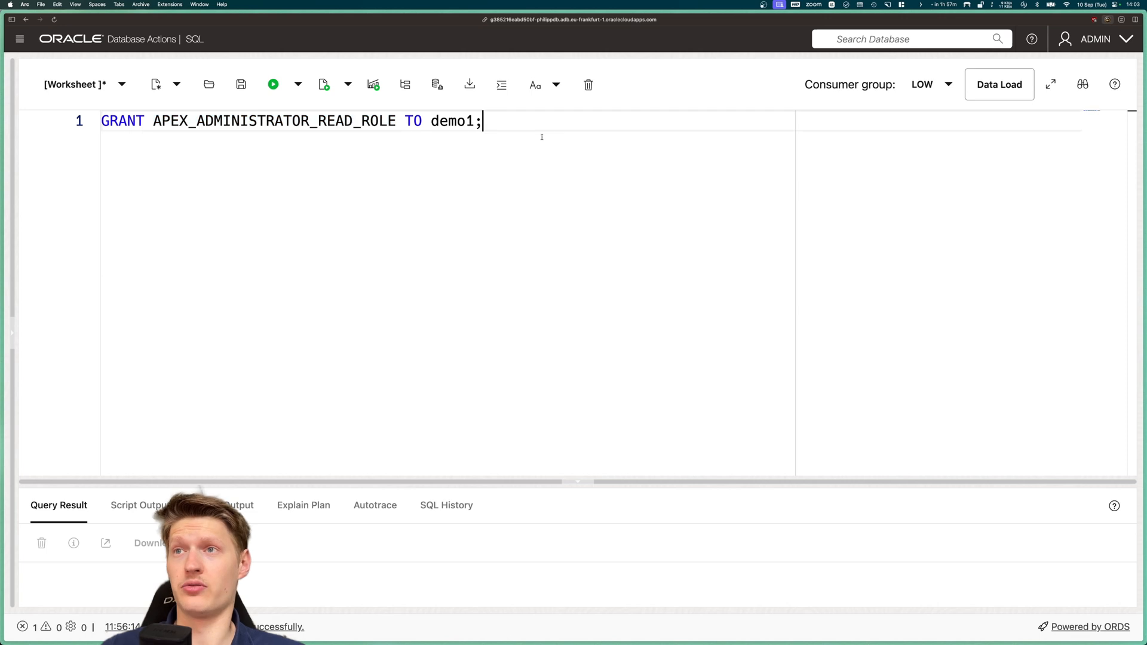
pyautogui.doubleClick(470, 122)
pyautogui.moveTo(491, 126); pyautogui.dragTo(61, 116)
pyautogui.press('super+Return')
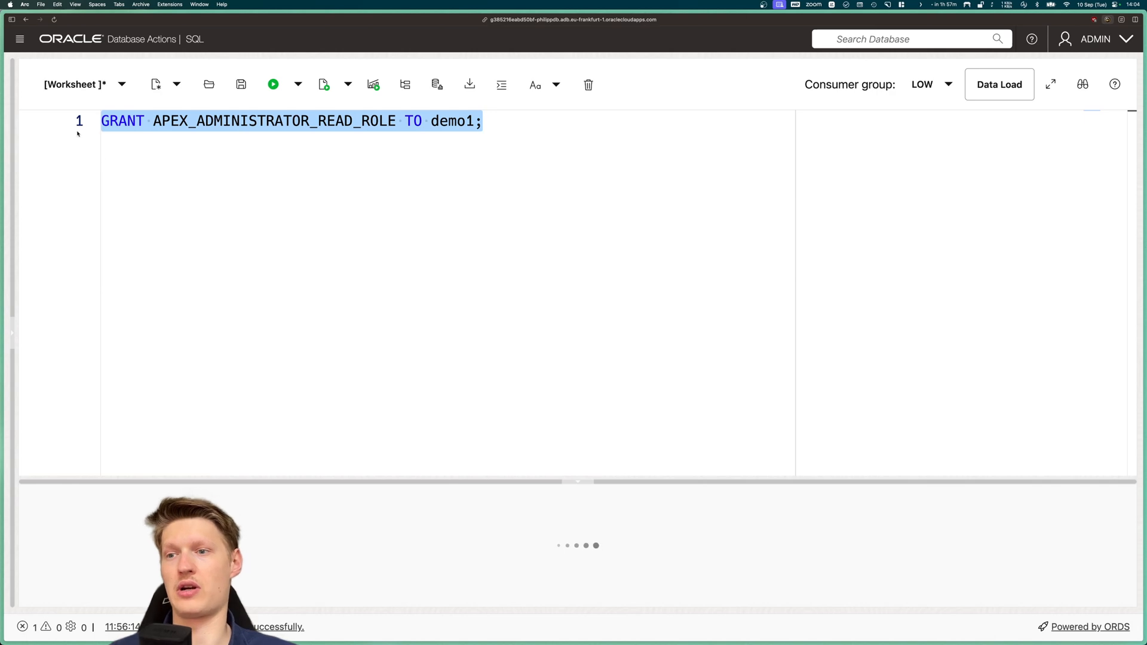
pyautogui.moveTo(413, 482); pyautogui.dragTo(415, 407)
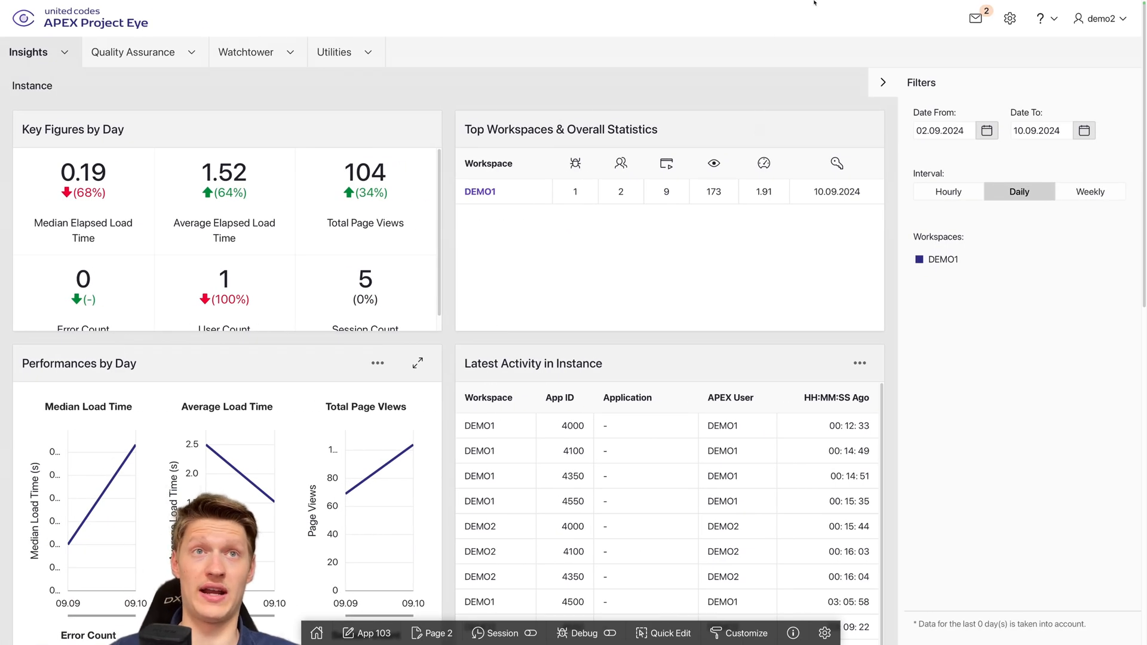
# Step: Examine the APEX Project Eye instance dashboard, including its key figures, workspace statistics and latest activity
pyautogui.click(803, 18)
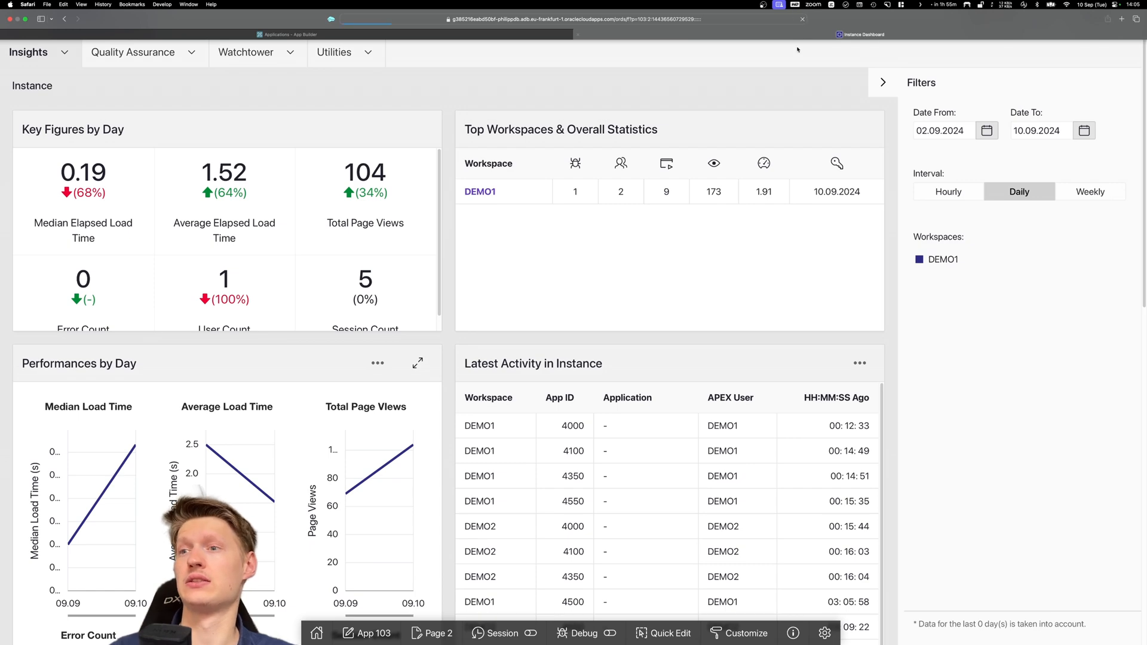
pyautogui.scroll(1, 655, 209)
pyautogui.moveTo(36, 165); pyautogui.dragTo(553, 217)
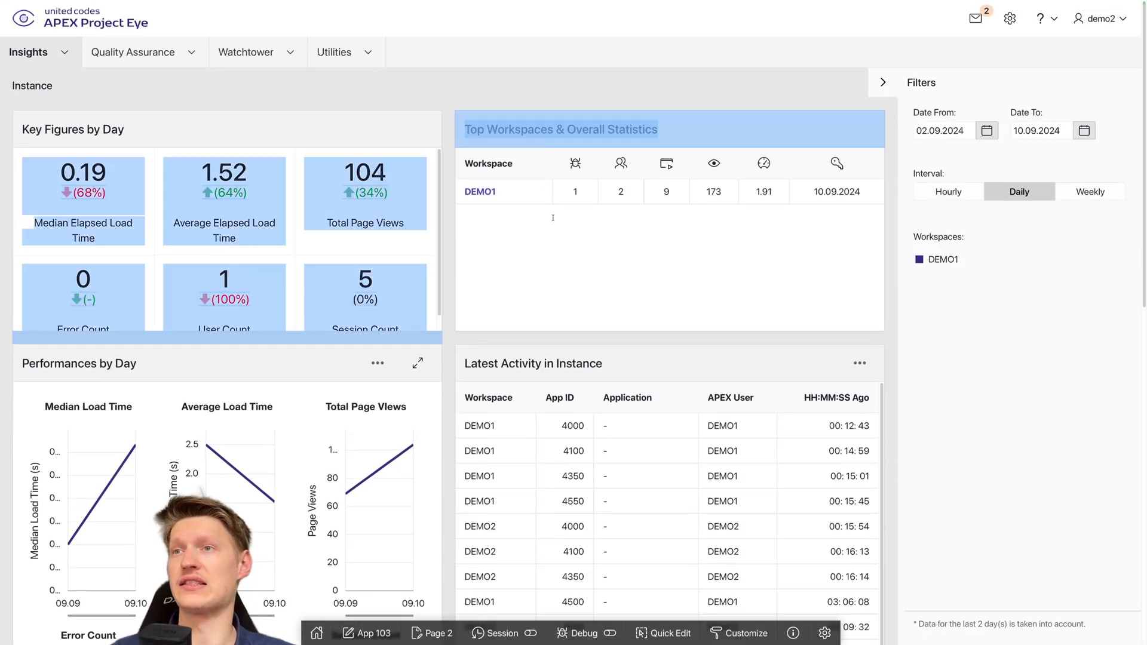
pyautogui.scroll(-5, 599, 240)
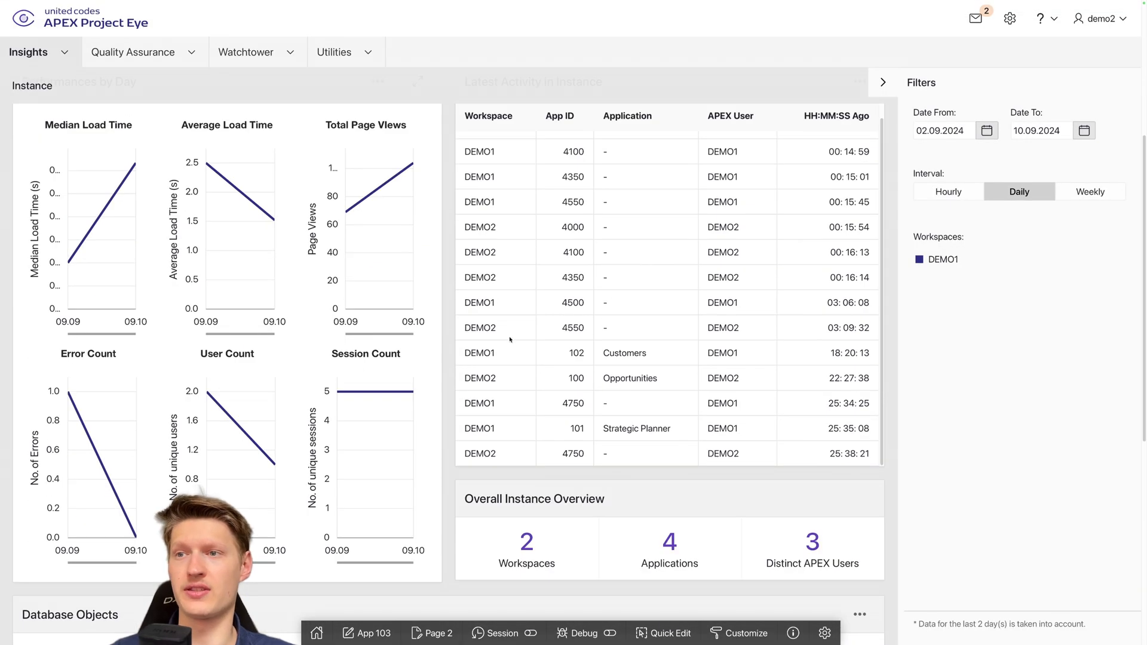
pyautogui.moveTo(465, 452); pyautogui.dragTo(473, 450)
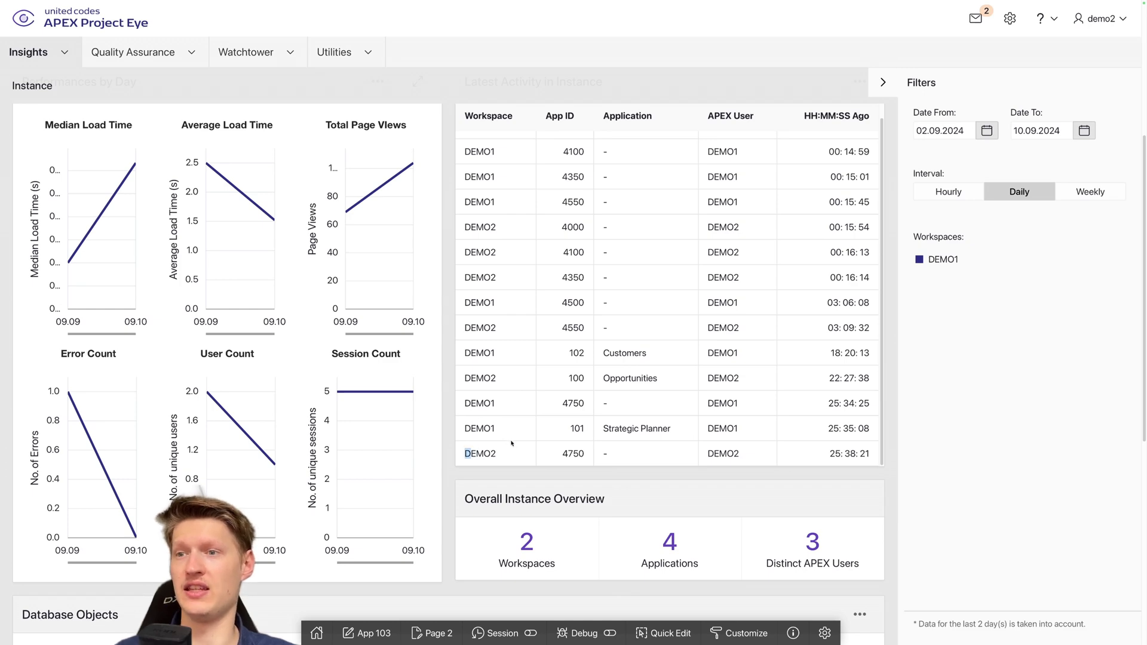
pyautogui.scroll(5, 513, 443)
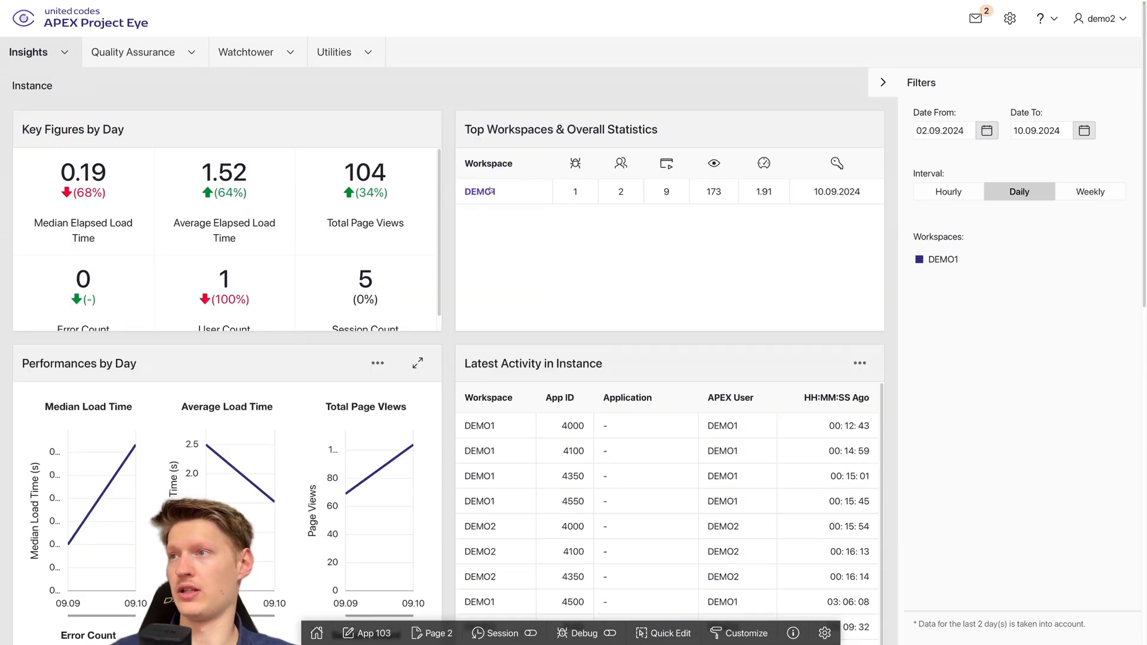
# Step: Open the workspace dashboard, switch it to DEMO2, and look through the page statistics of application 100 - Opportunities
pyautogui.click(487, 190)
pyautogui.click(965, 192)
pyautogui.click(944, 265)
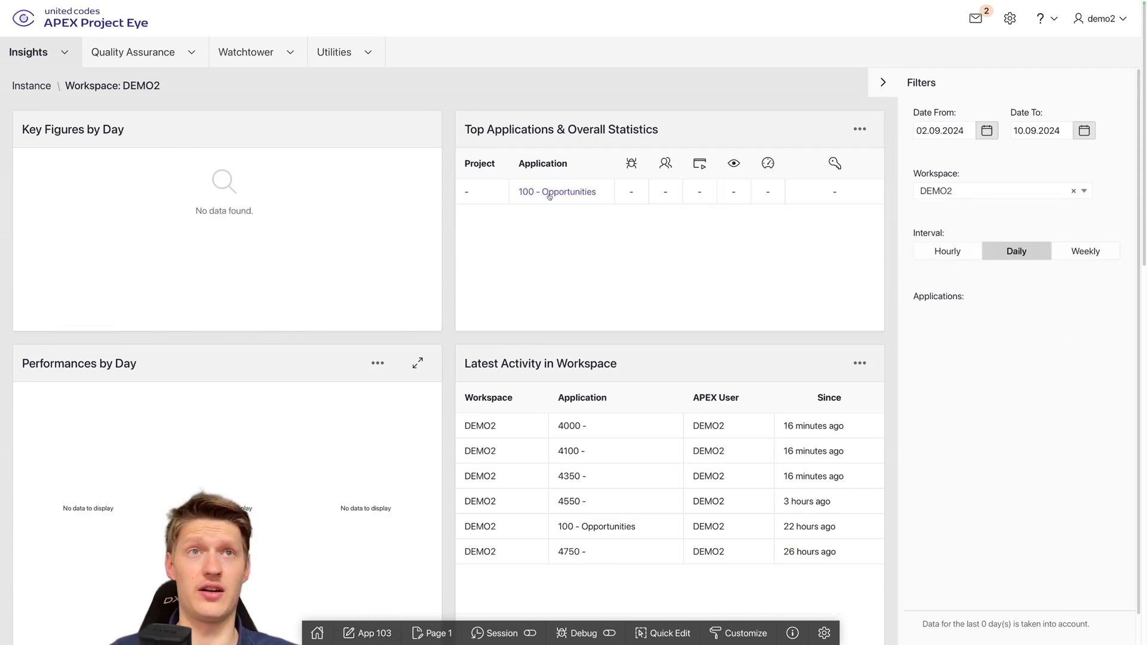
pyautogui.click(783, 201)
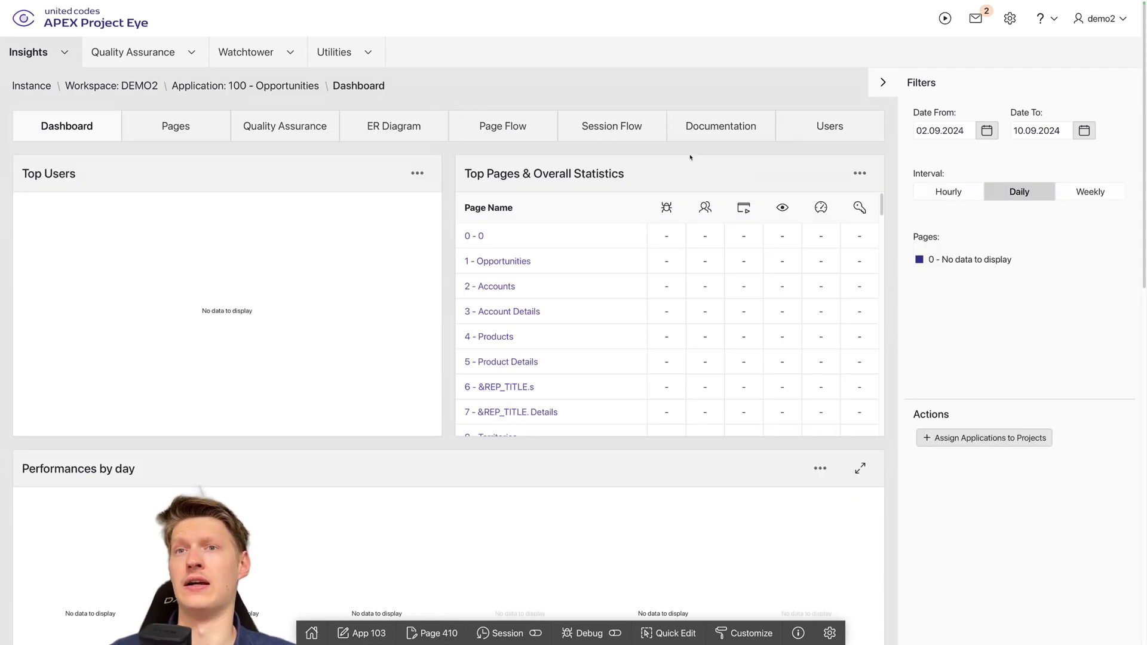
pyautogui.scroll(-3, 515, 326)
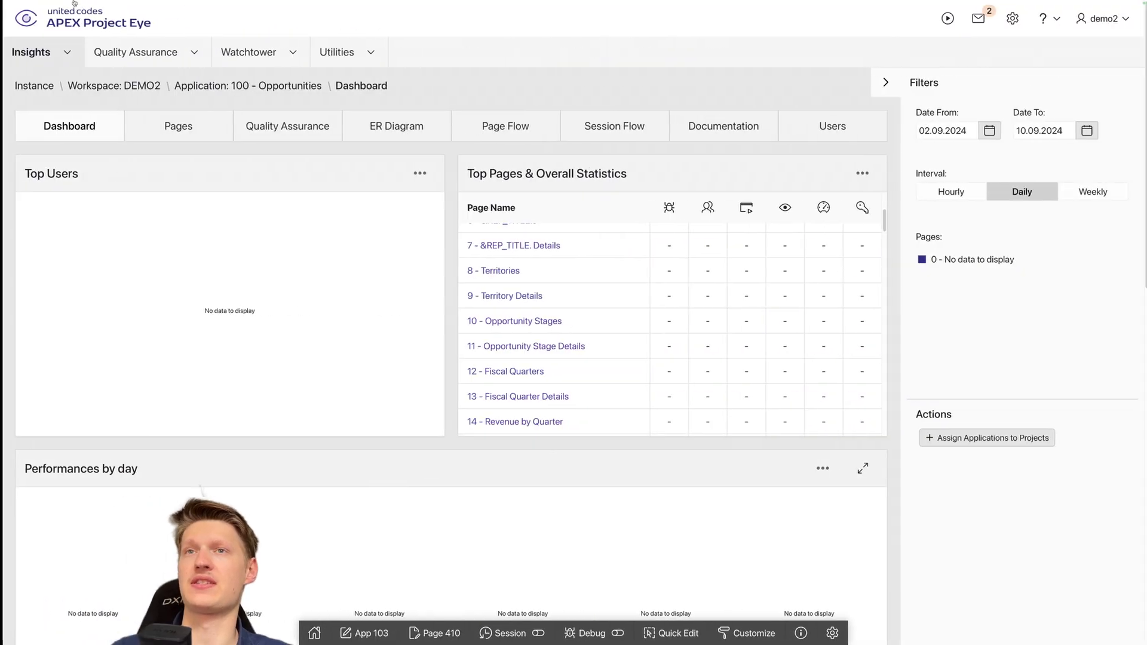
# Step: Switch to the App Builder and open the authentication schemes in the shared components of application 103, APEX Project Eye
pyautogui.click(230, 35)
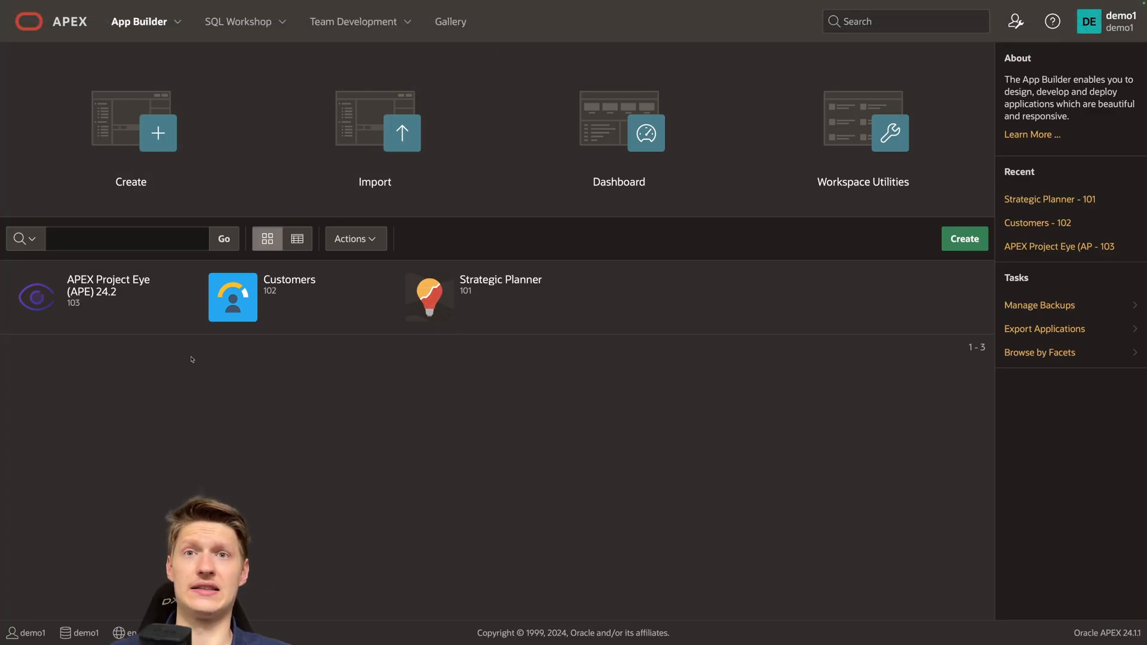
pyautogui.click(128, 290)
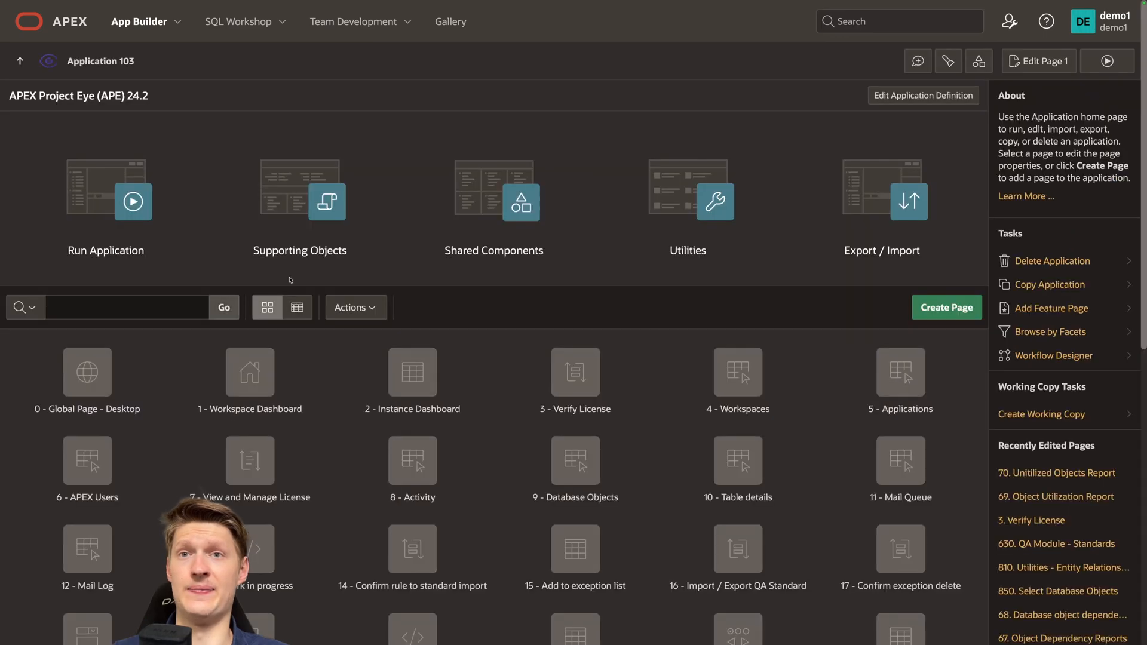
pyautogui.click(436, 208)
pyautogui.click(428, 195)
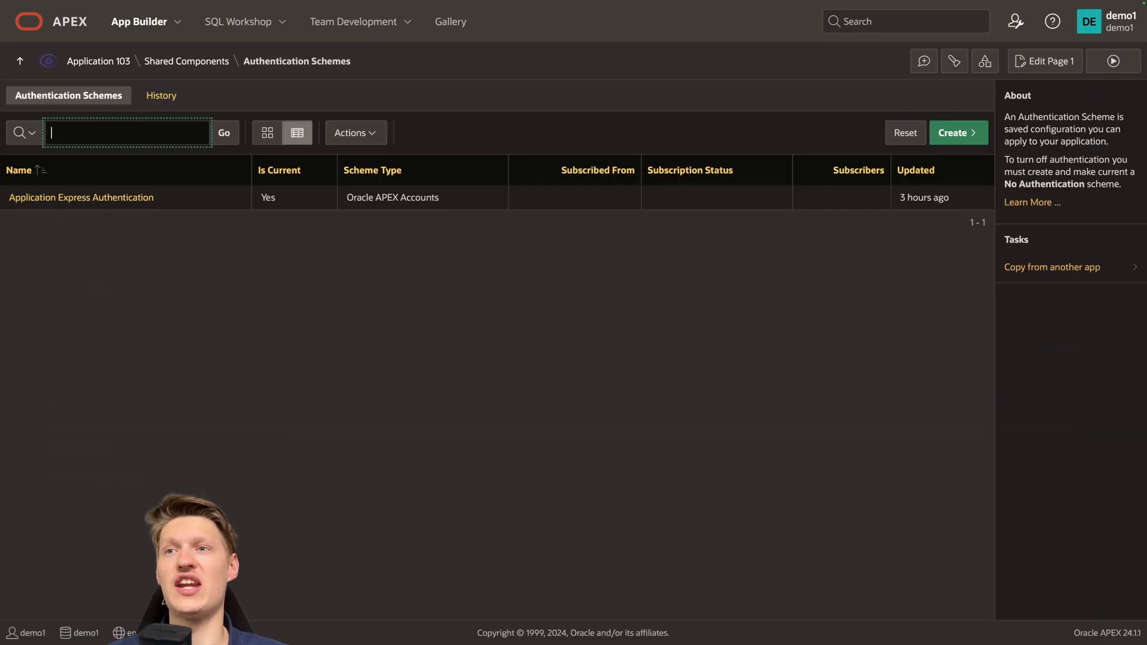
# Step: Create an authentication scheme named Builder Extension from the pre-configured gallery, using the Builder Extension Sign-In scheme type
pyautogui.click(974, 135)
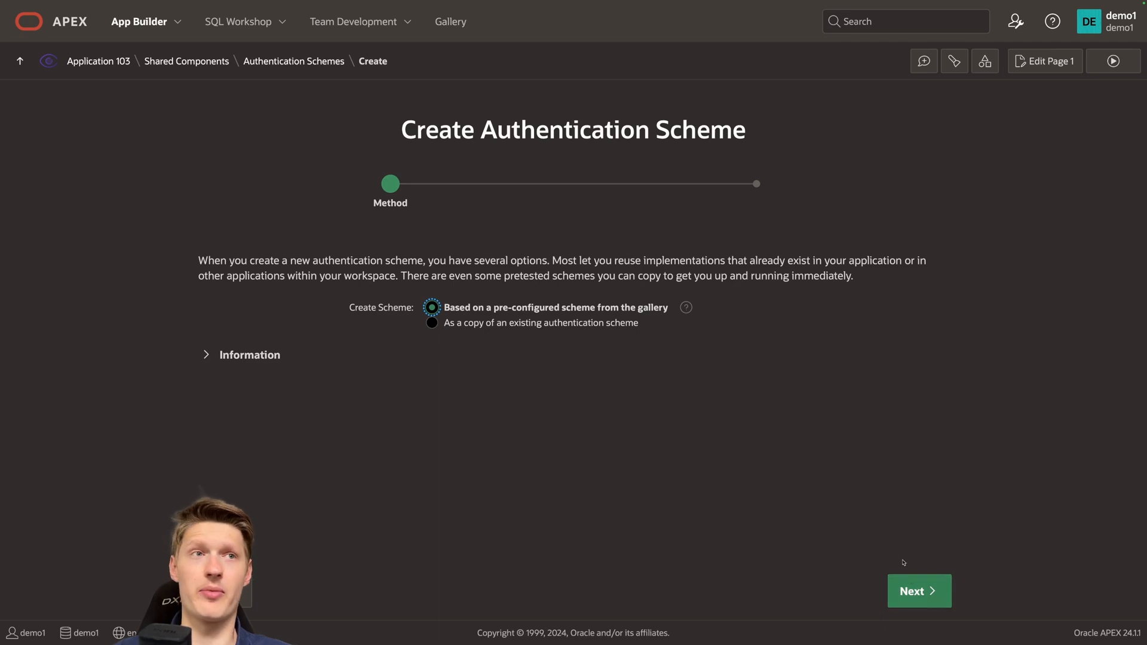
pyautogui.hotkey('ctrl', '+')
pyautogui.hotkey('ctrl', '+')
pyautogui.hotkey('ctrl', '+')
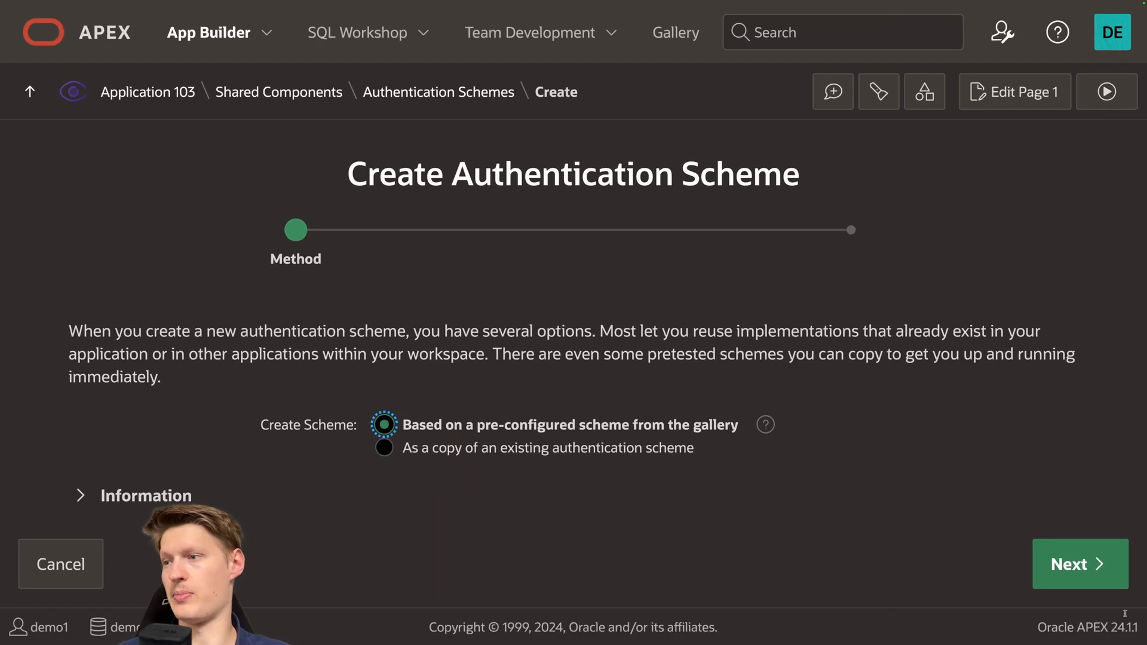
pyautogui.click(1100, 564)
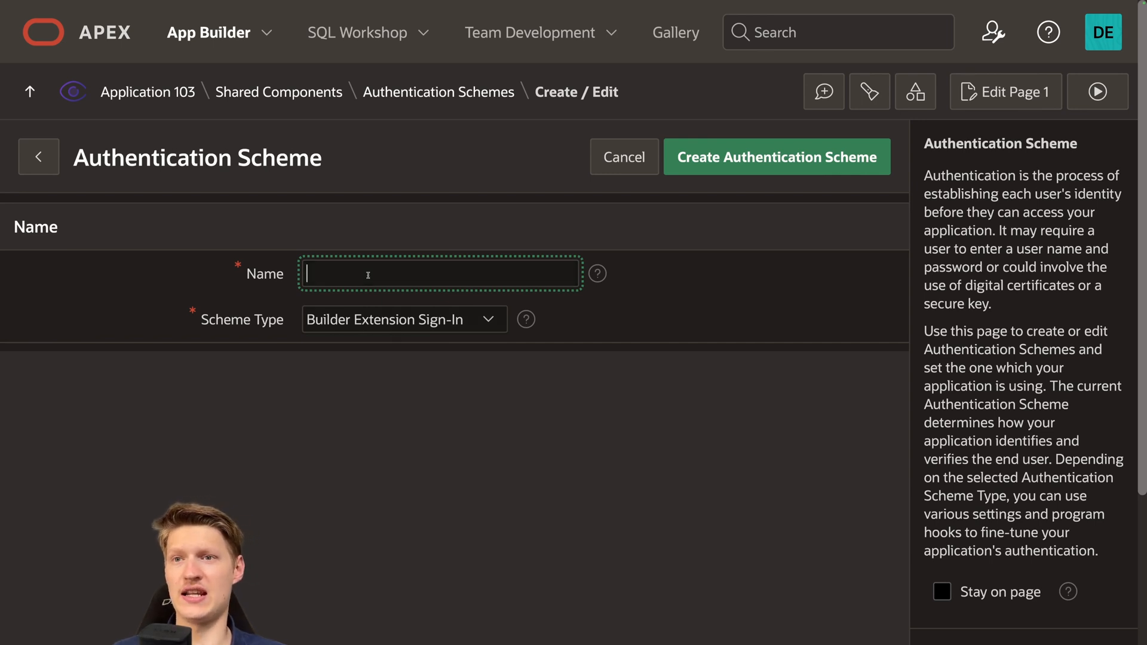
pyautogui.write('Builder Extension')
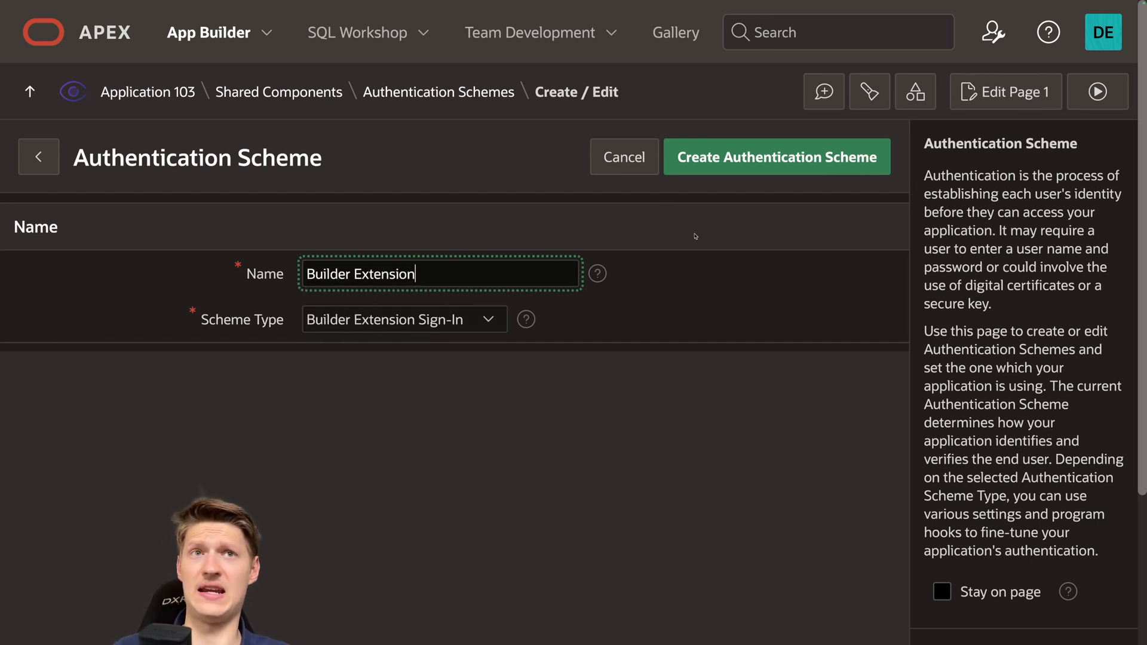
pyautogui.click(747, 158)
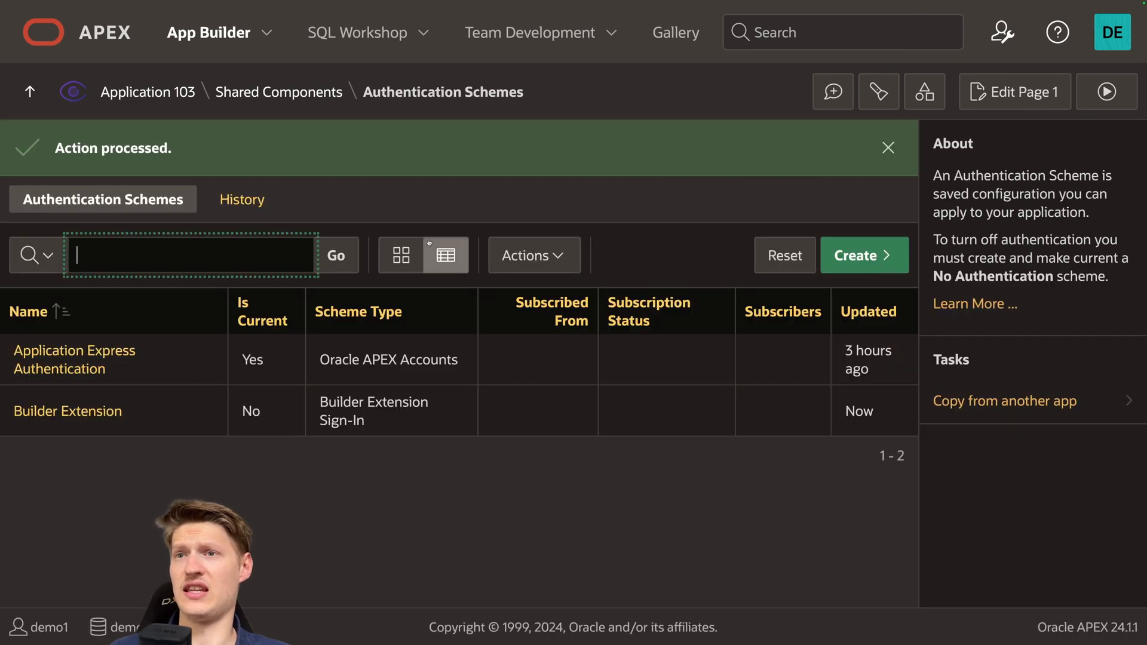
# Step: Make the Builder Extension scheme the current authentication scheme of the application
pyautogui.click(97, 418)
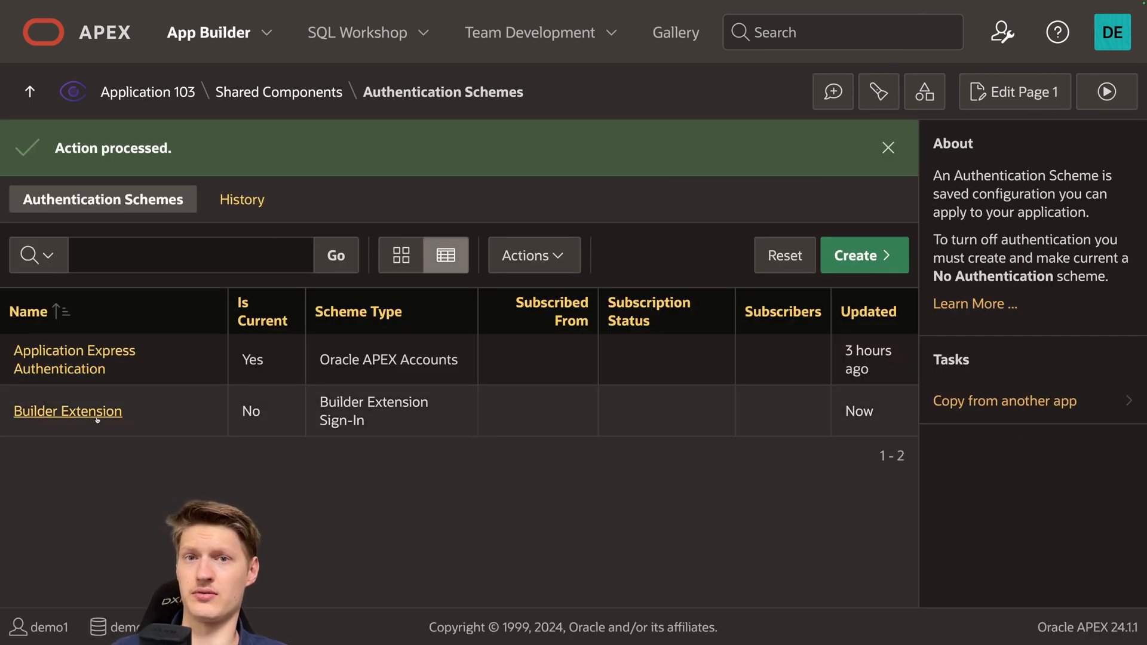
pyautogui.click(693, 158)
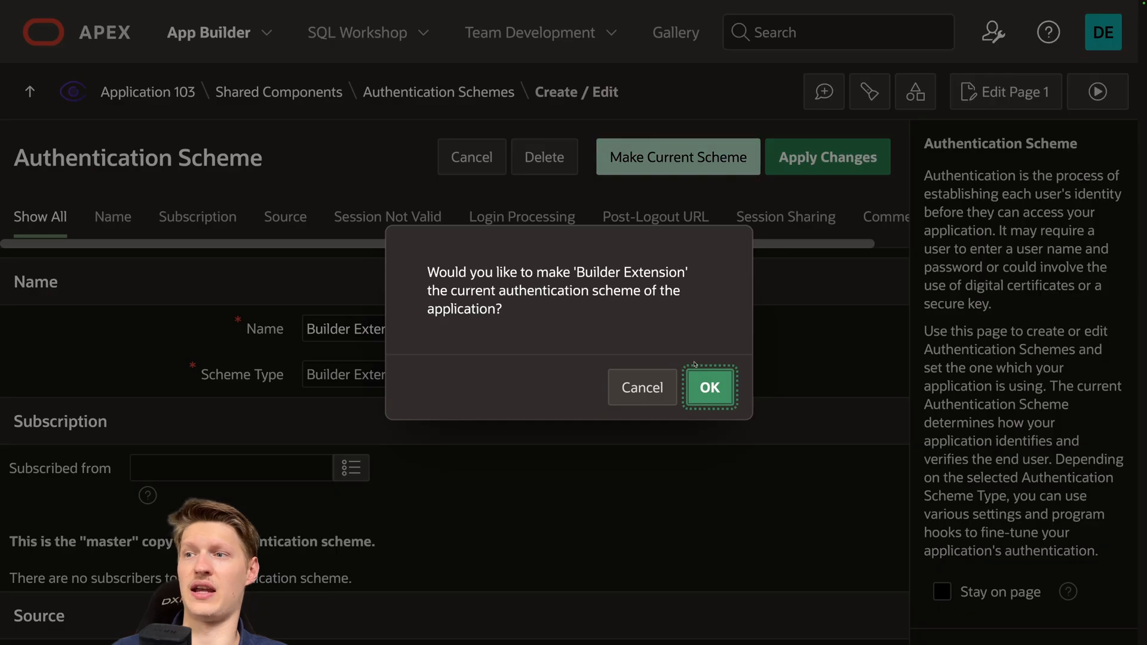
pyautogui.click(704, 382)
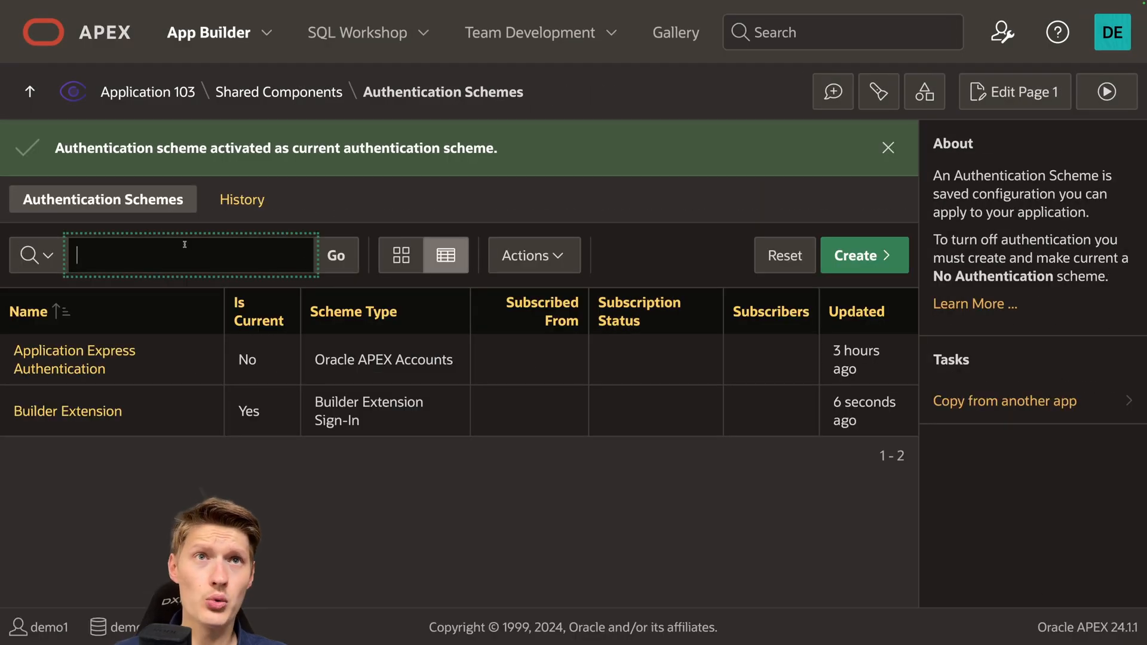
# Step: Run application 103 from its home page to view the workspace dashboard, and return to the App Builder
pyautogui.click(148, 92)
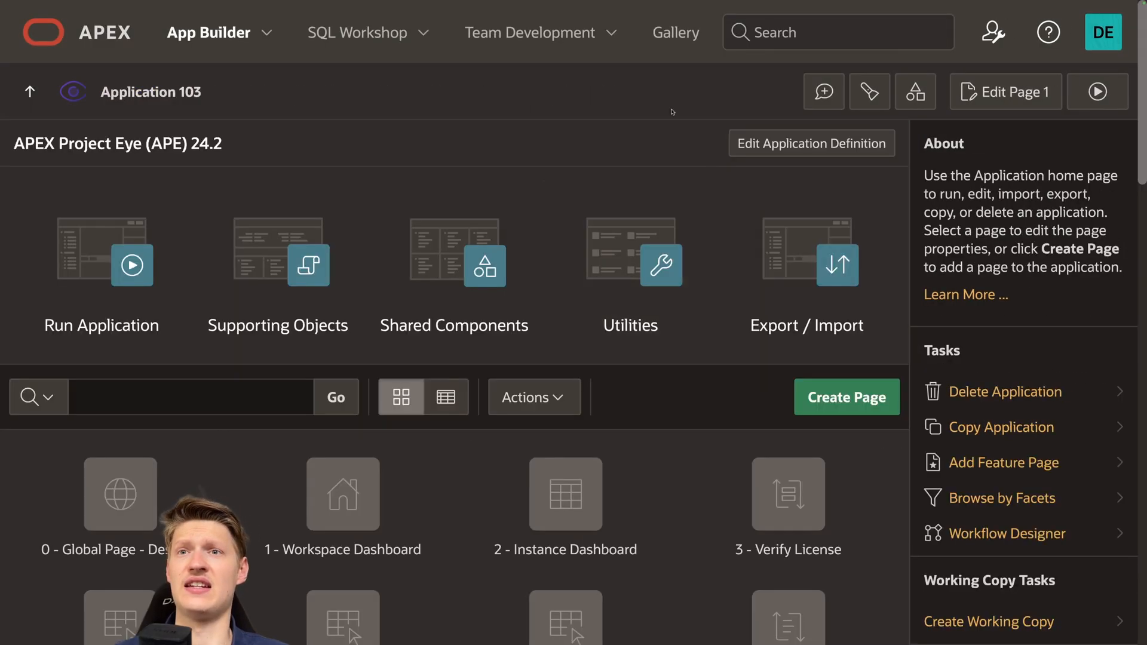
pyautogui.click(178, 260)
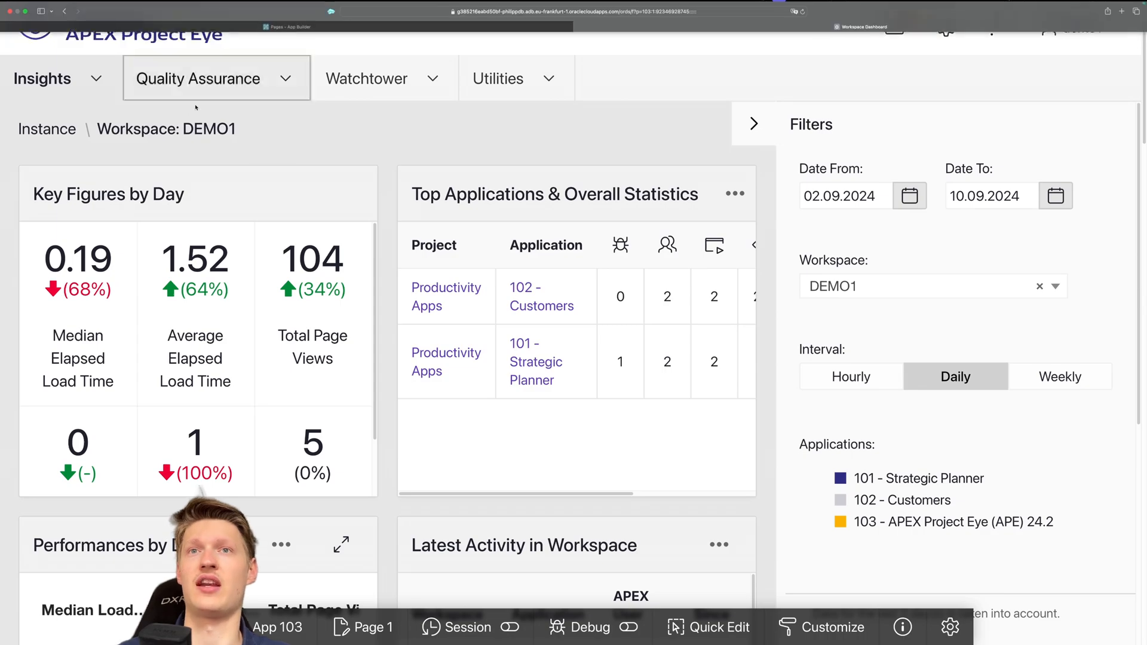
pyautogui.click(370, 27)
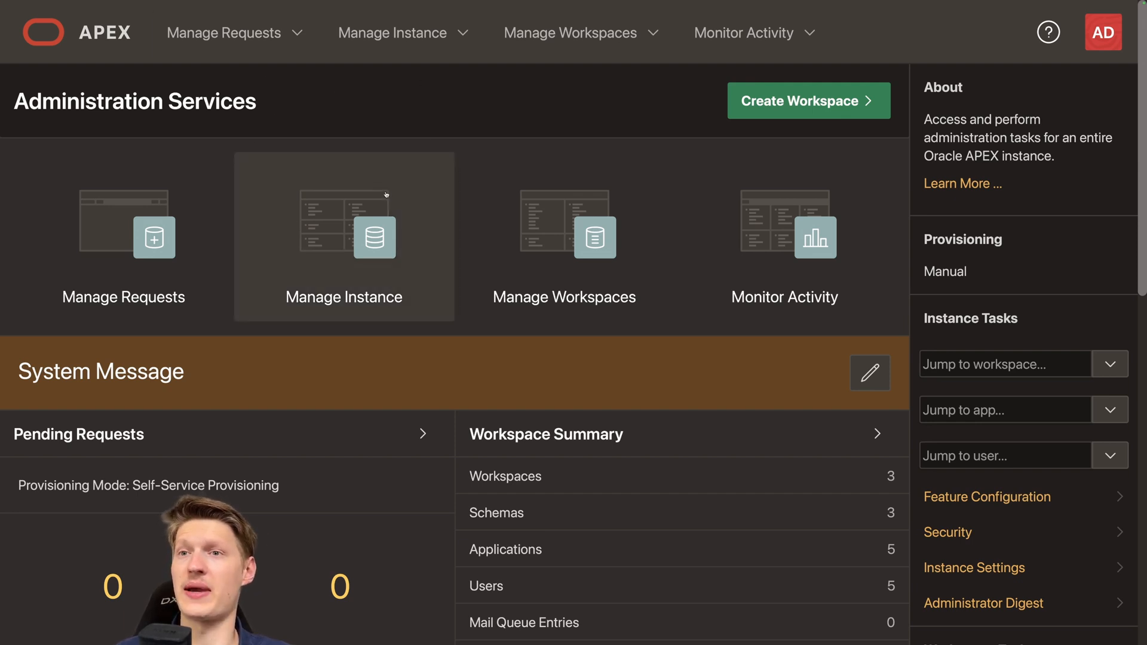
# Step: From Administration Services, open workspace DEMO1 in the existing workspaces report and go to its Component Availability settings
pyautogui.click(487, 233)
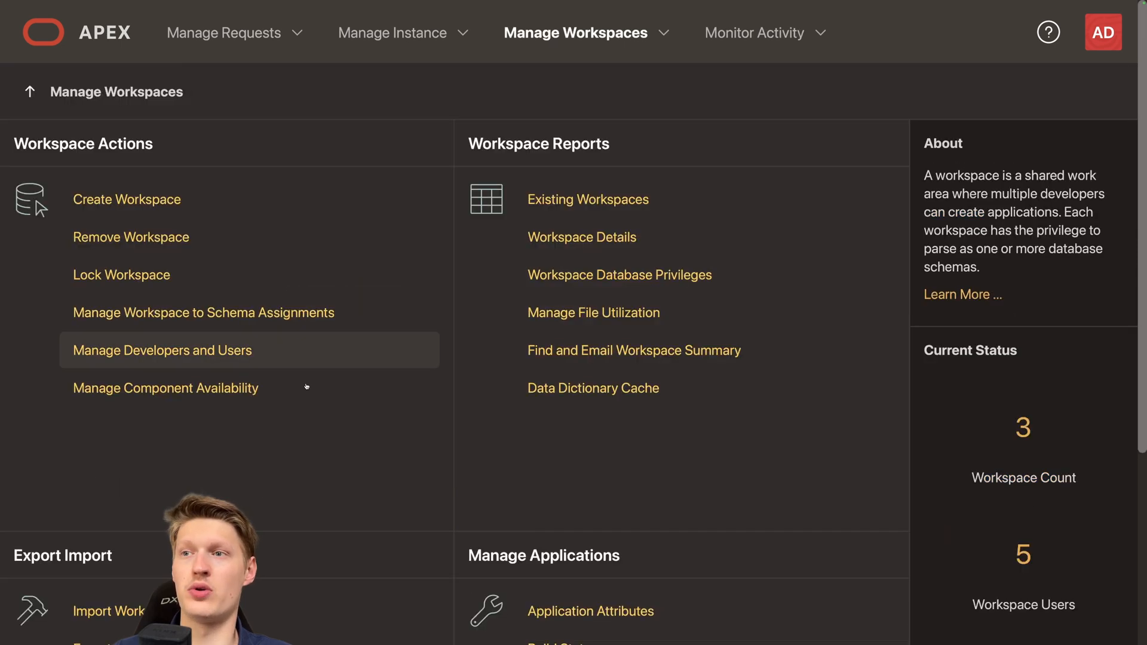
pyautogui.click(651, 190)
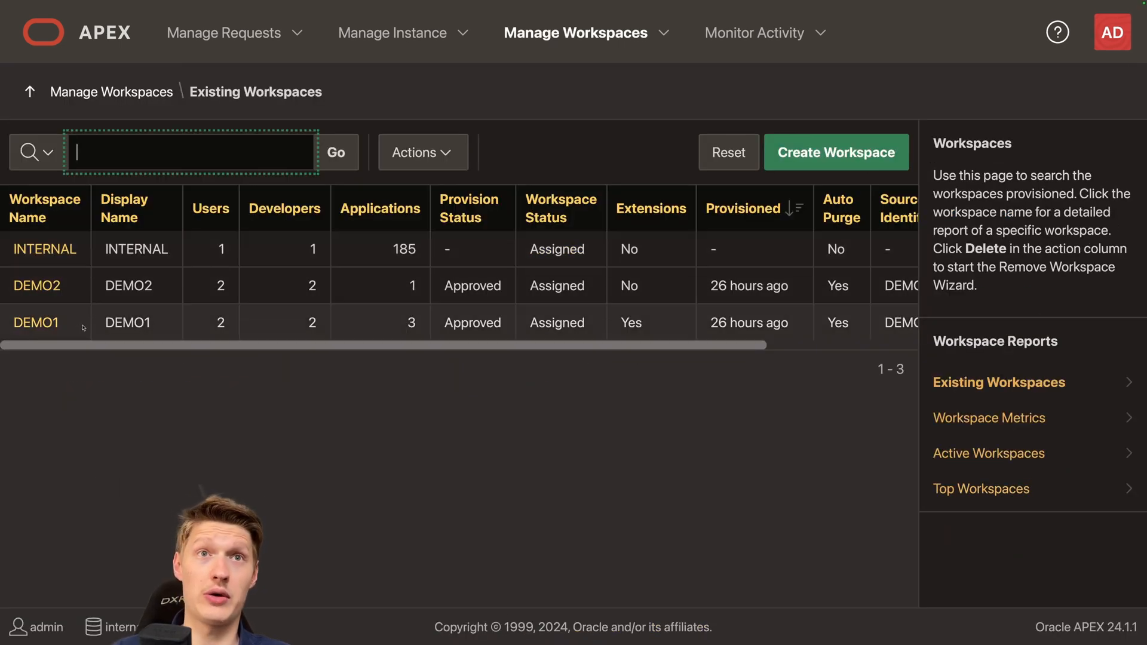
pyautogui.click(47, 324)
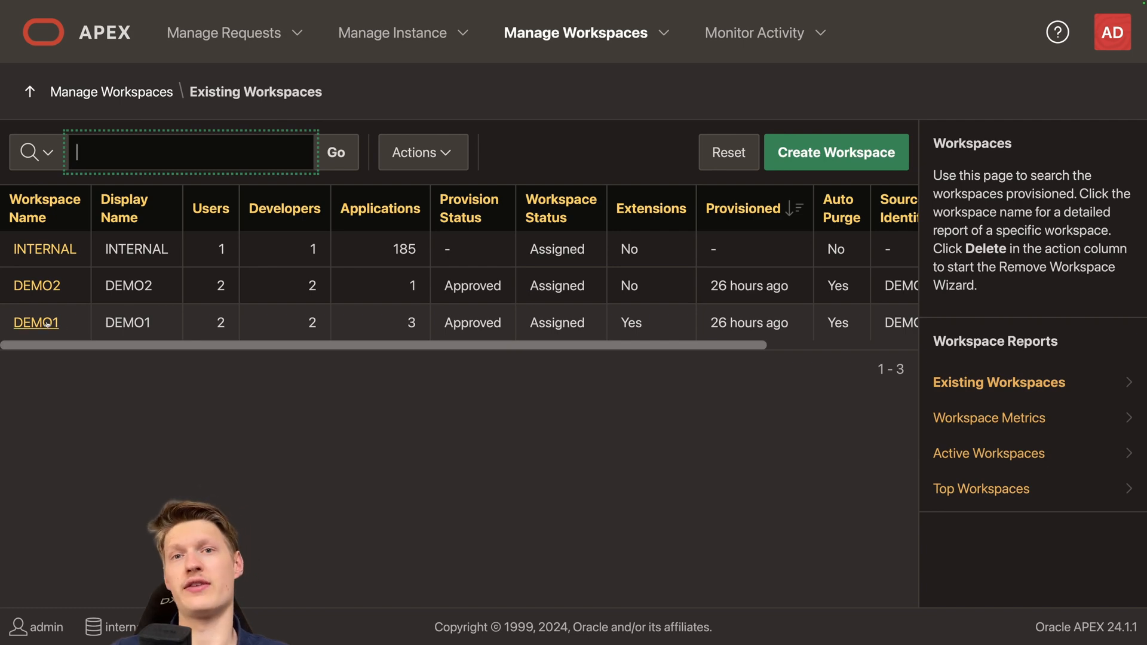
pyautogui.scroll(-15, 387, 238)
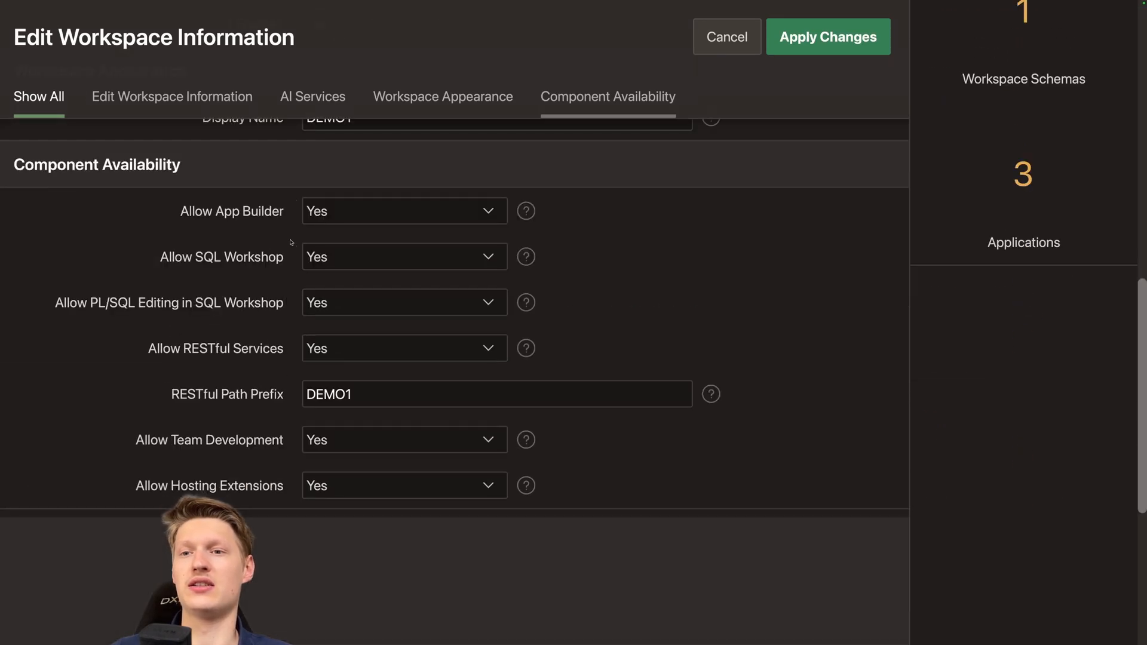
# Step: Check the options of the Allow Hosting Extensions setting for workspace DEMO1, keeping Yes
pyautogui.click(322, 493)
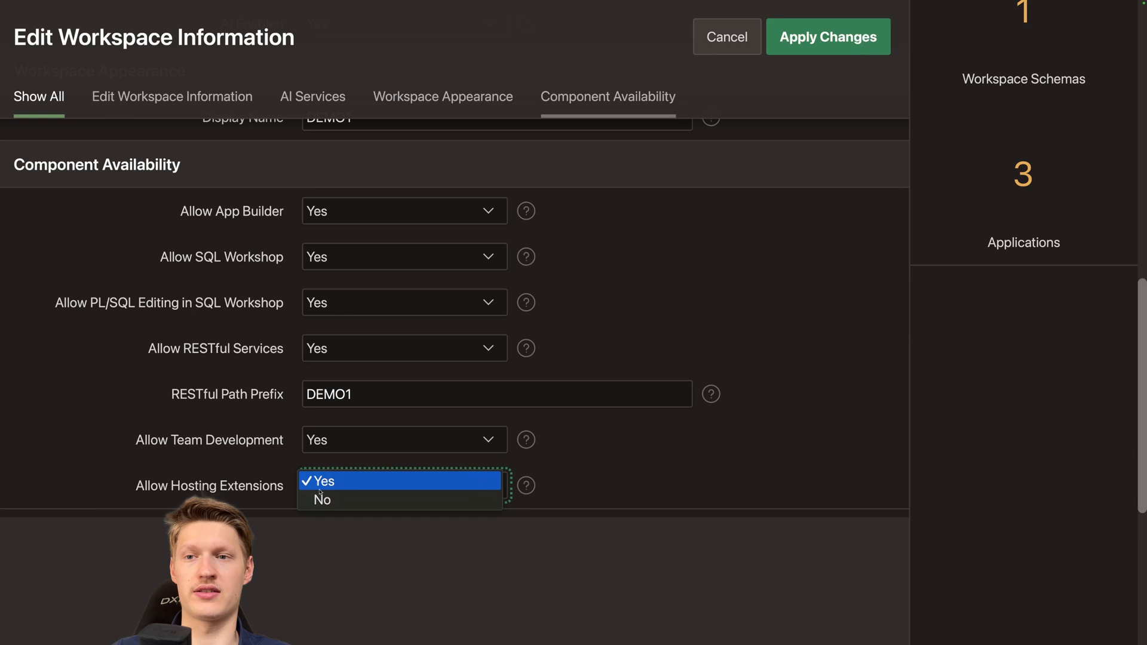
pyautogui.click(269, 485)
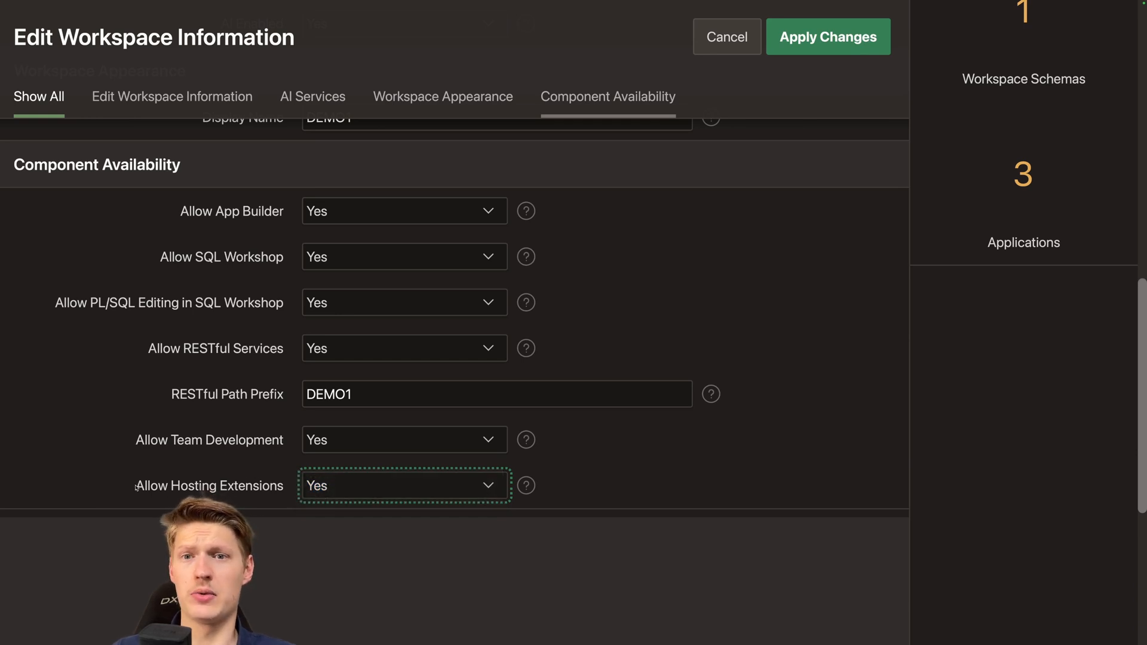
pyautogui.moveTo(135, 485); pyautogui.dragTo(272, 494)
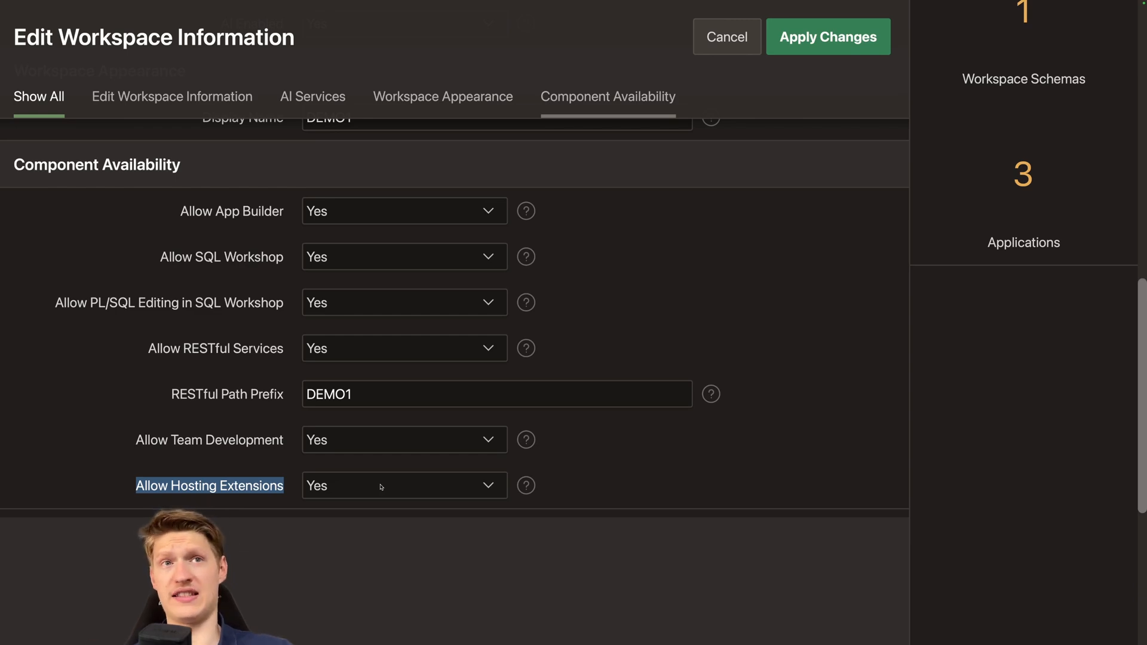
pyautogui.scroll(10, 320, 420)
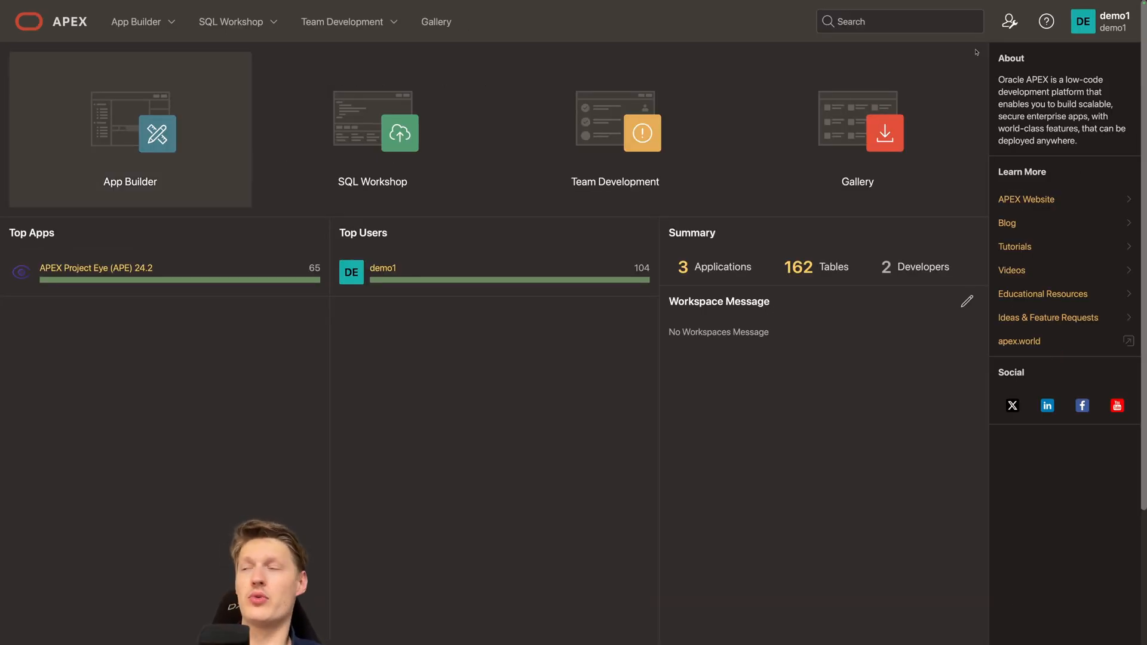
# Step: Open the extension links management page in workspace DEMO1's service administration
pyautogui.click(1109, 31)
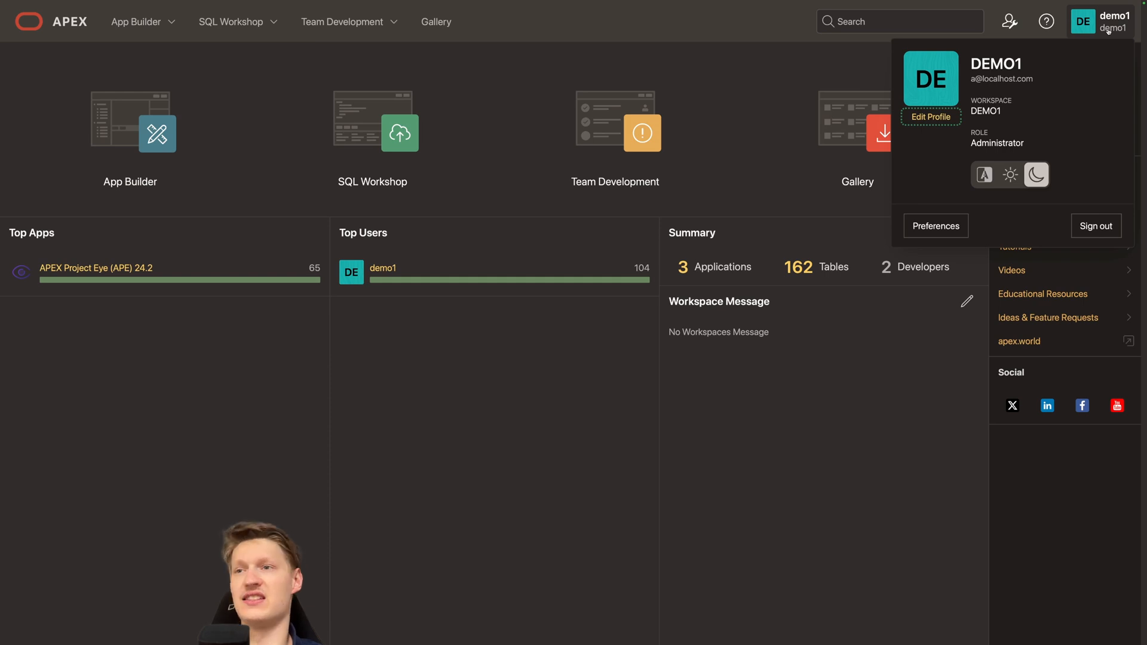
pyautogui.click(1109, 31)
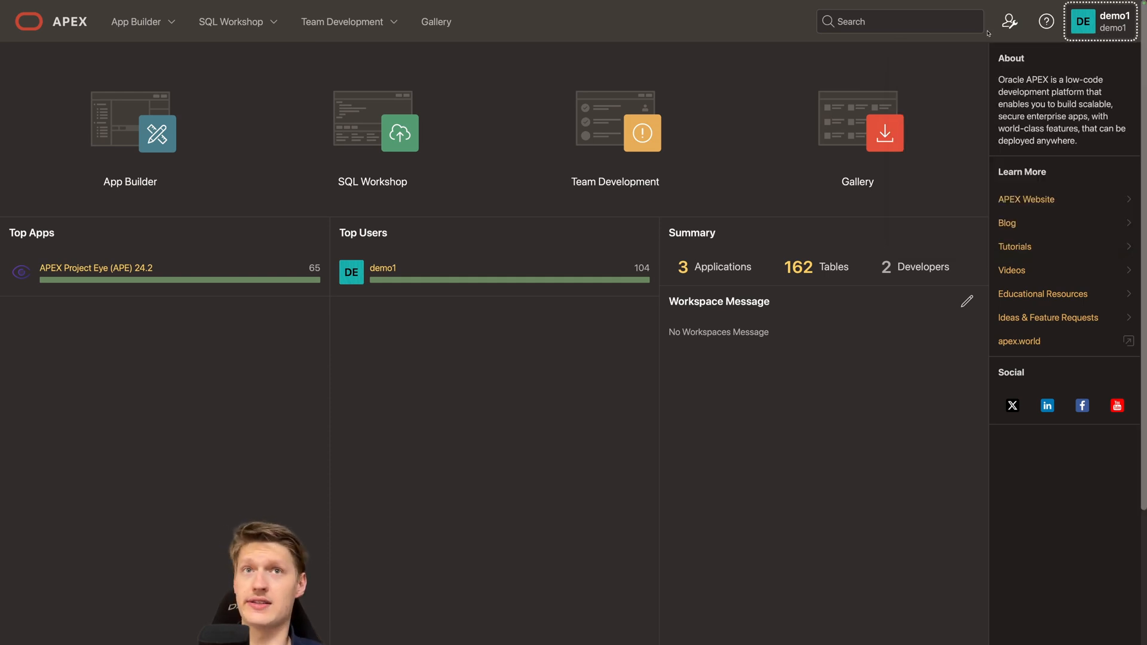
pyautogui.click(1010, 22)
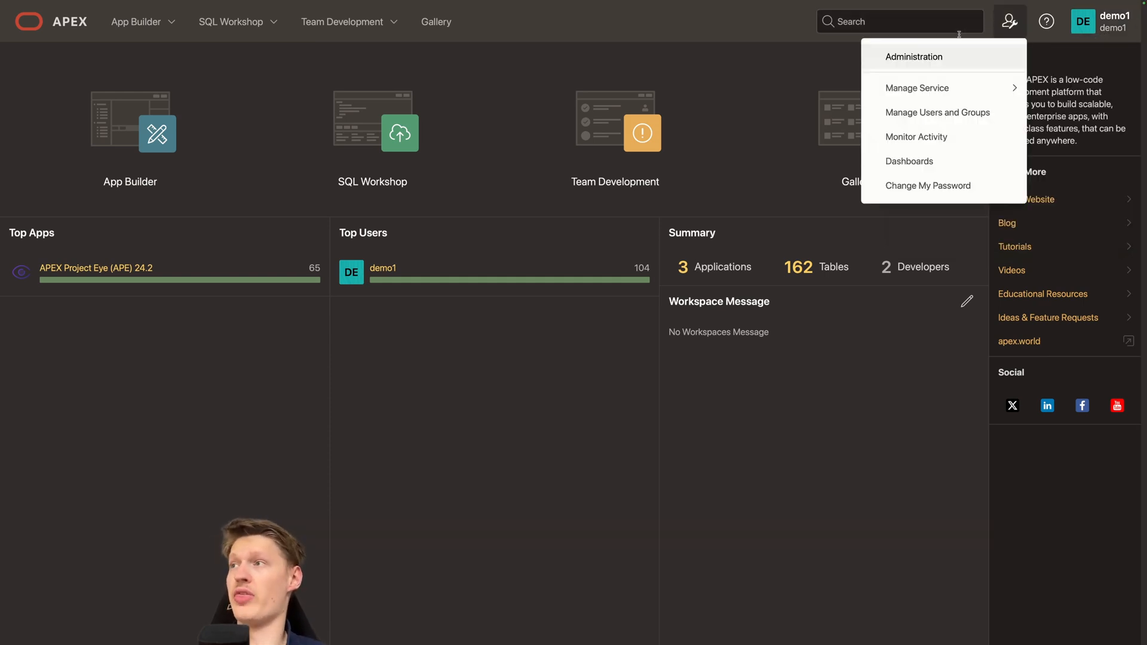
pyautogui.click(902, 60)
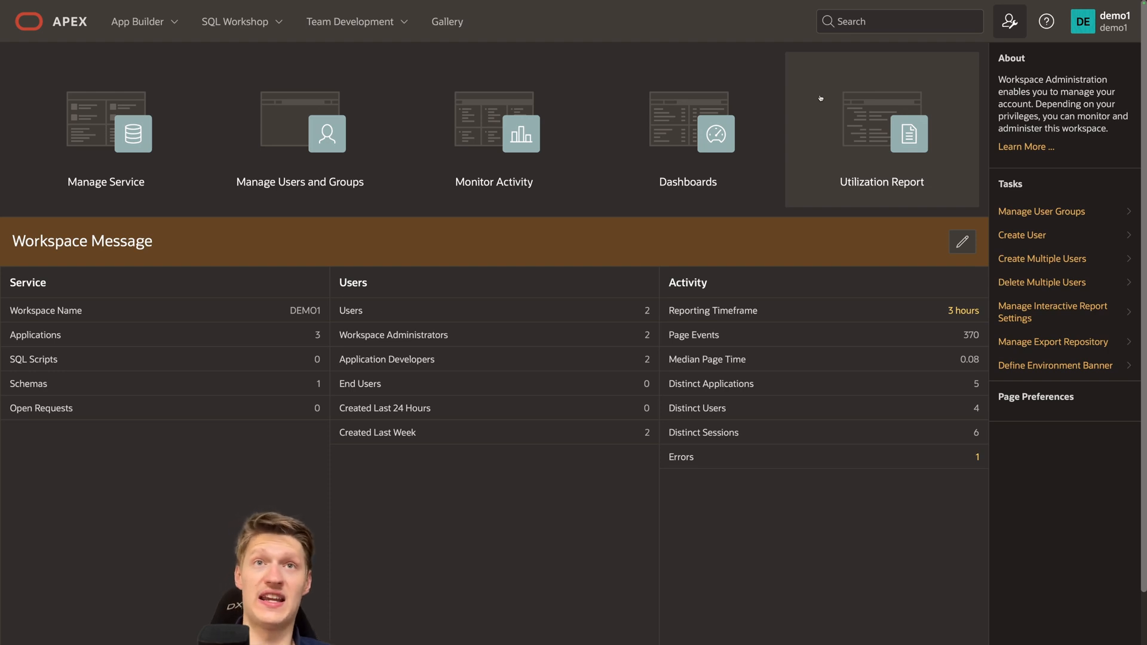
pyautogui.click(139, 174)
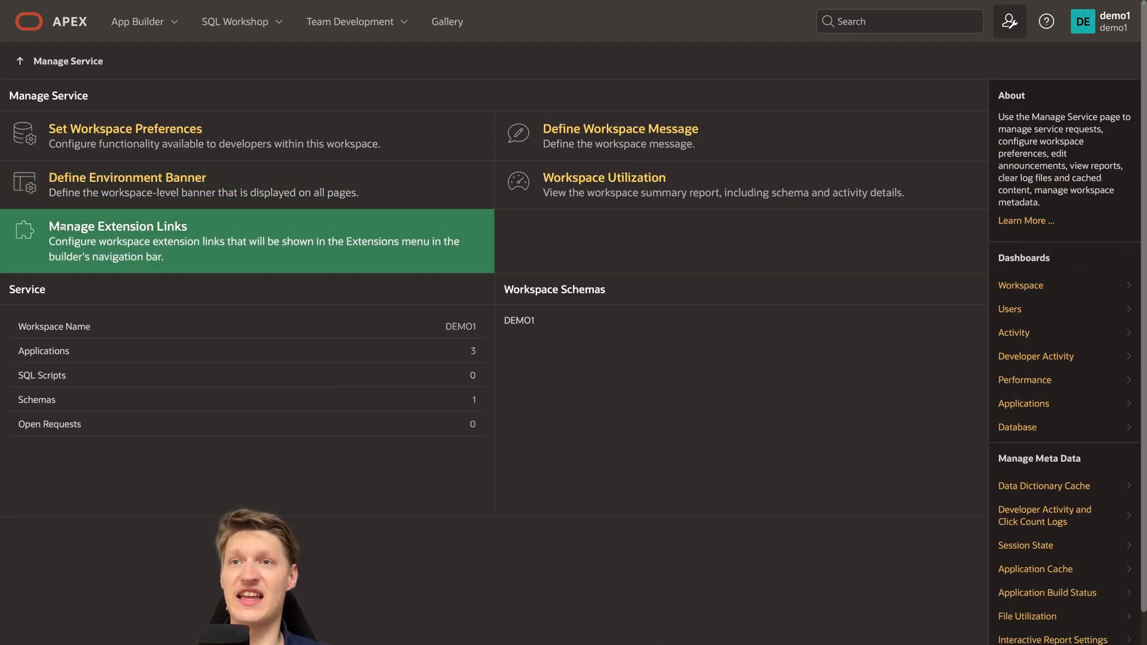
pyautogui.hotkey('ctrl', '+')
pyautogui.hotkey('ctrl', '+')
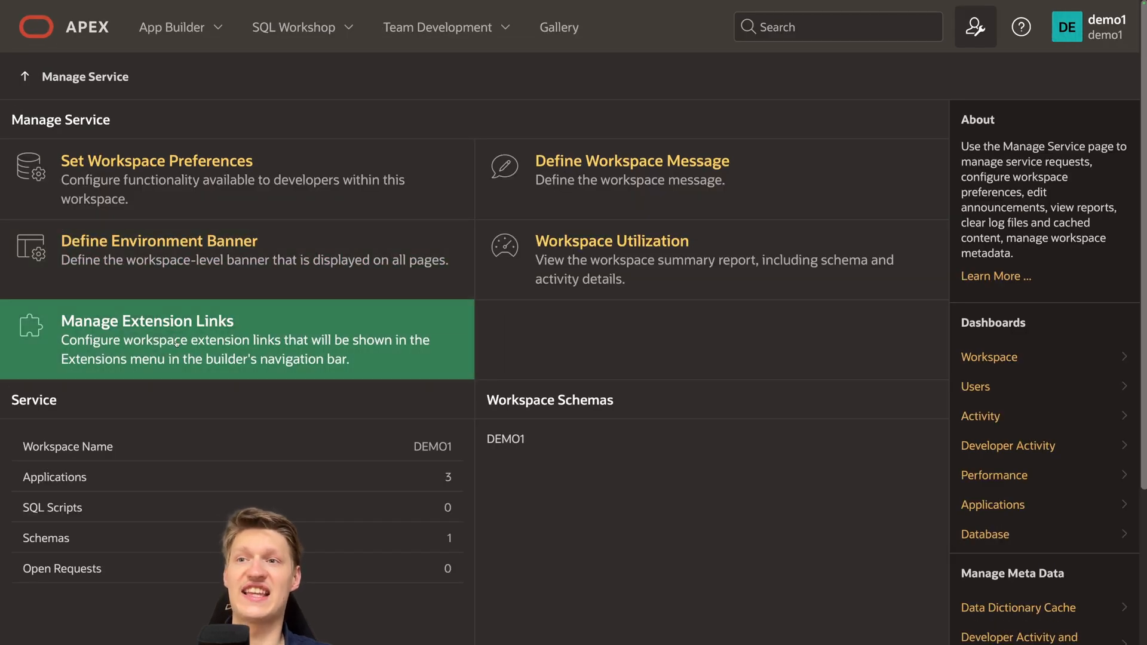
pyautogui.click(200, 338)
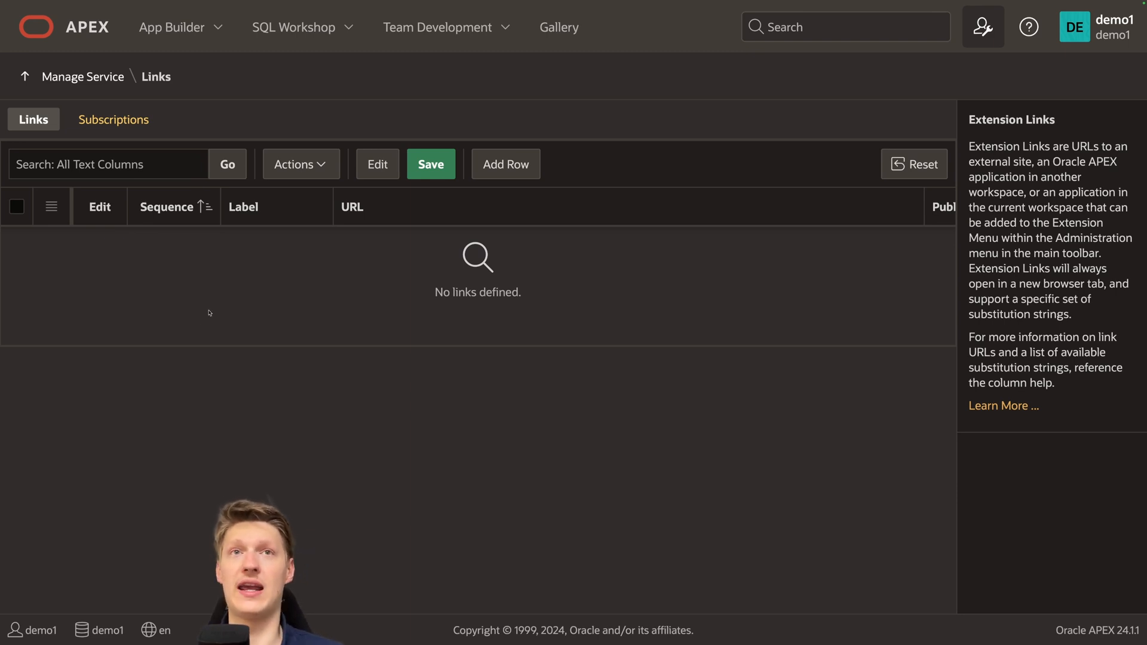
# Step: Add an extension link labelled "APE: Workspace Dashboard" with URL /ords/f?p=103:9992:&APP_SESSION_ID.::::P9992_WORKSPACE_ID:&EXT_WORKSPACE_ID
pyautogui.click(499, 170)
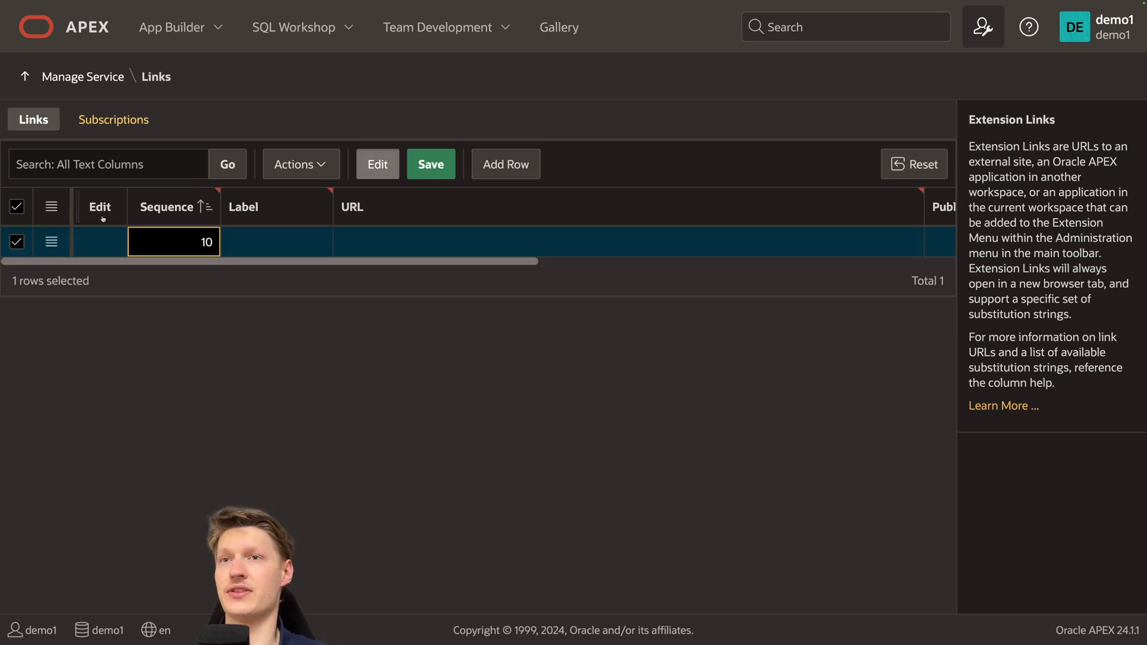
pyautogui.click(265, 243)
pyautogui.write('APE')
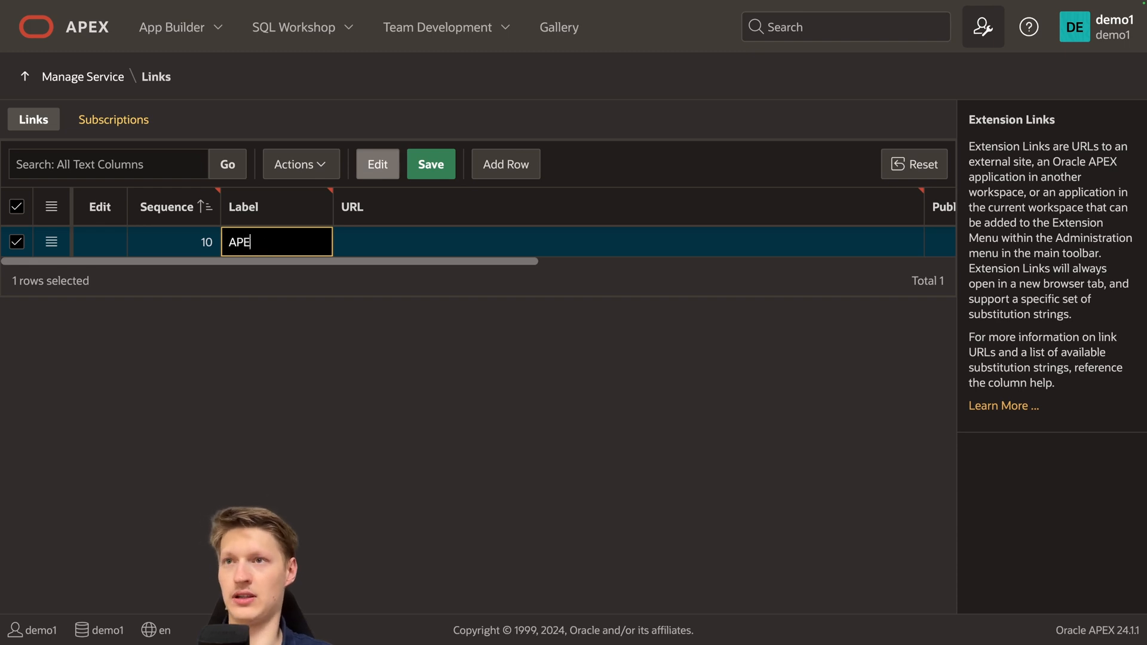
pyautogui.write(': Work')
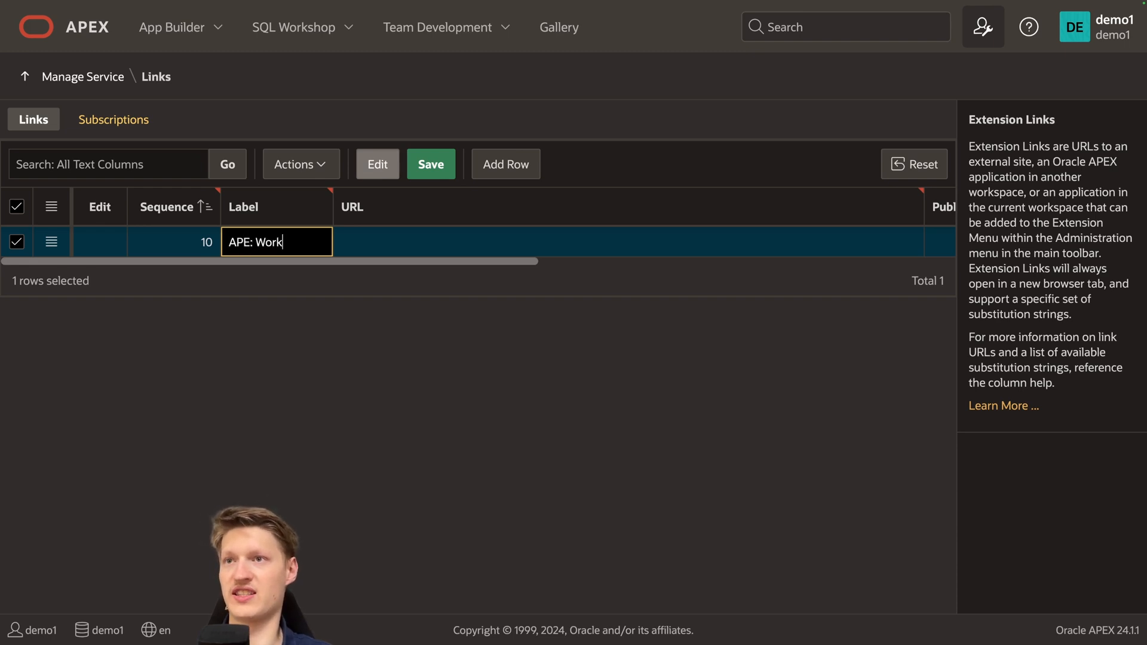
pyautogui.write('space Dashbo')
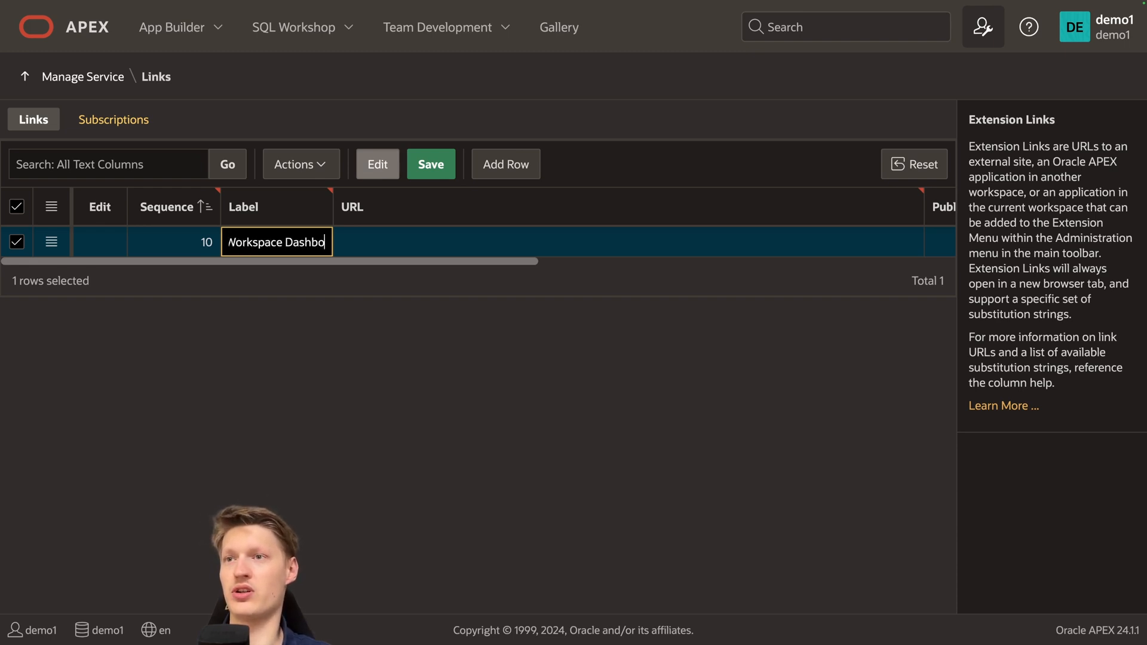
pyautogui.write('ard')
pyautogui.click(379, 245)
pyautogui.write('/ords/f?p=103:9992:&APP_SESSION_ID.::::P9992_WORKSPACE_ID:&EXT_WORKSPACE_ID.')
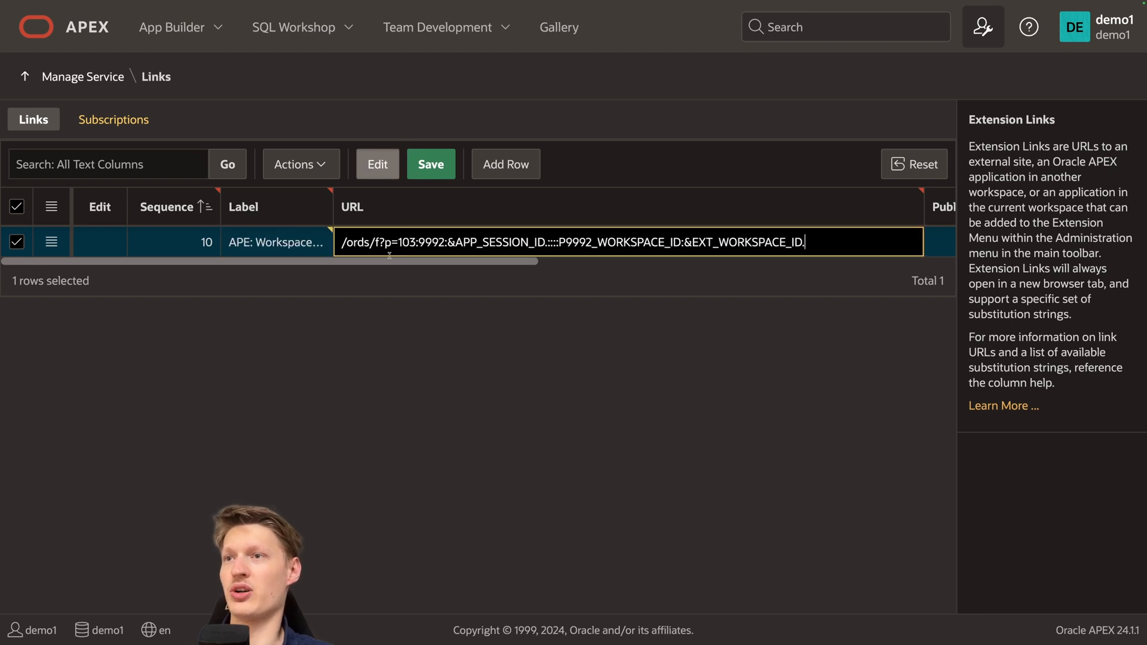
# Step: Check the path, application ID, page number, page item and workspace ID substitution in the new link's URL
pyautogui.moveTo(343, 242); pyautogui.dragTo(398, 242)
pyautogui.doubleClick(409, 242)
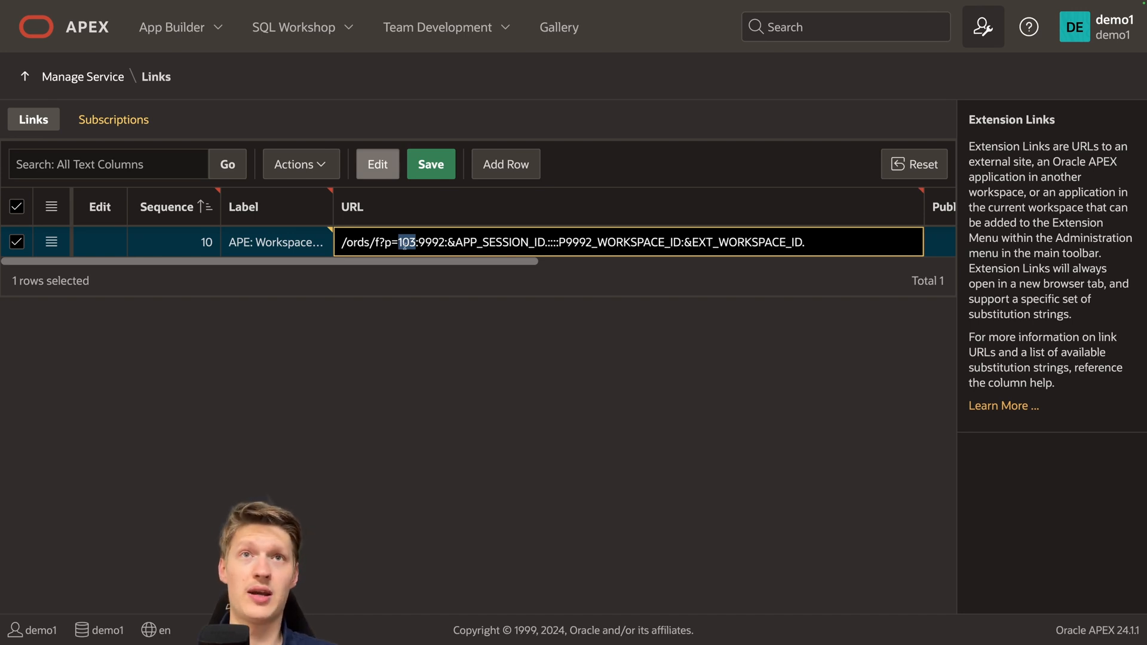
pyautogui.doubleClick(428, 242)
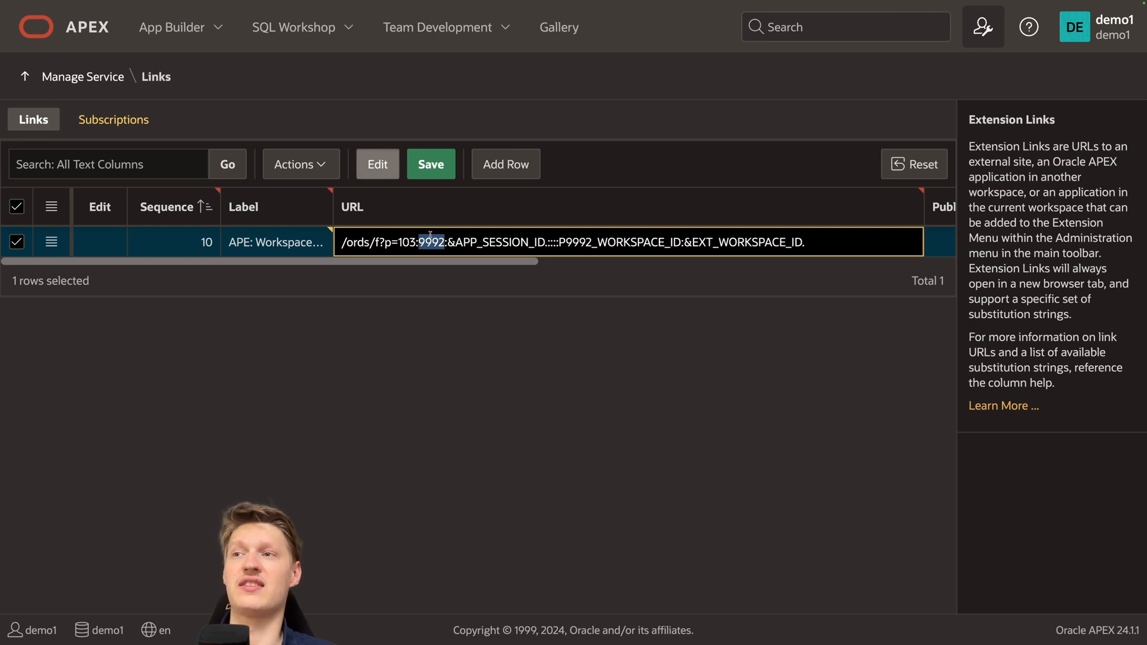
pyautogui.doubleClick(585, 241)
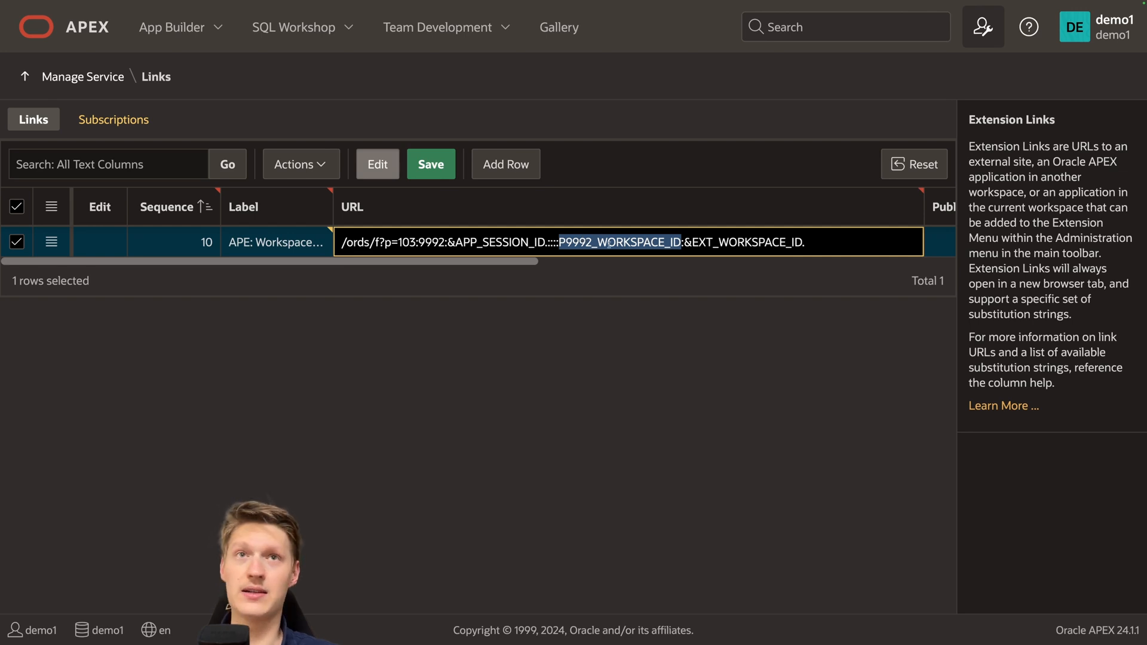
pyautogui.doubleClick(725, 239)
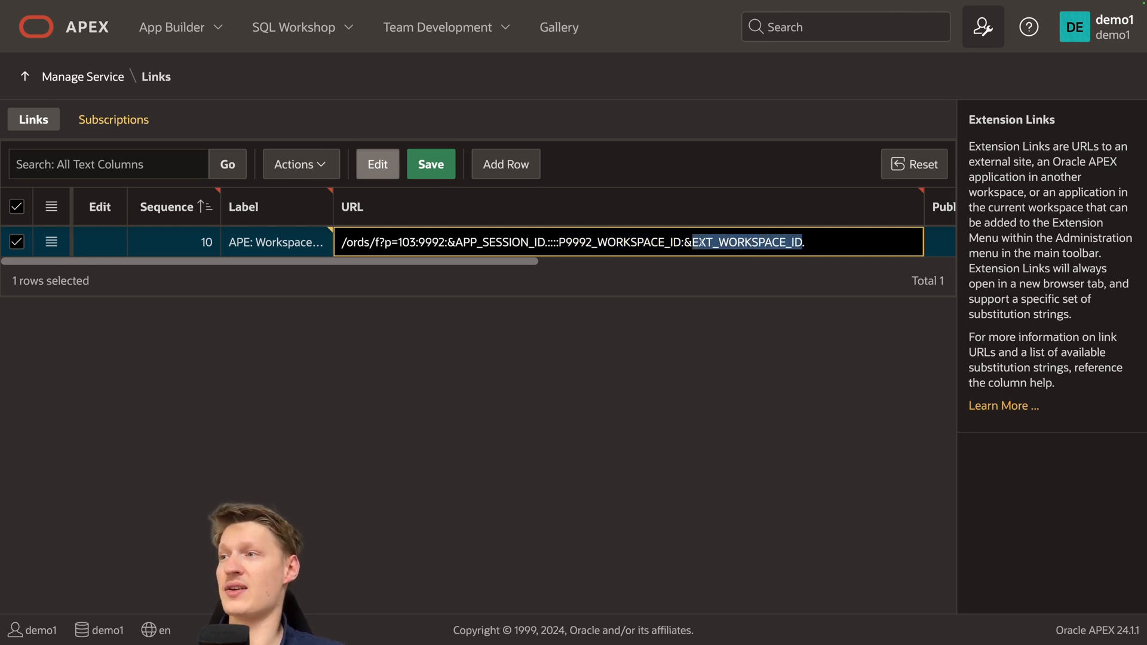
# Step: Read the URL column's help on internal links and the available substitution strings
pyautogui.click(642, 215)
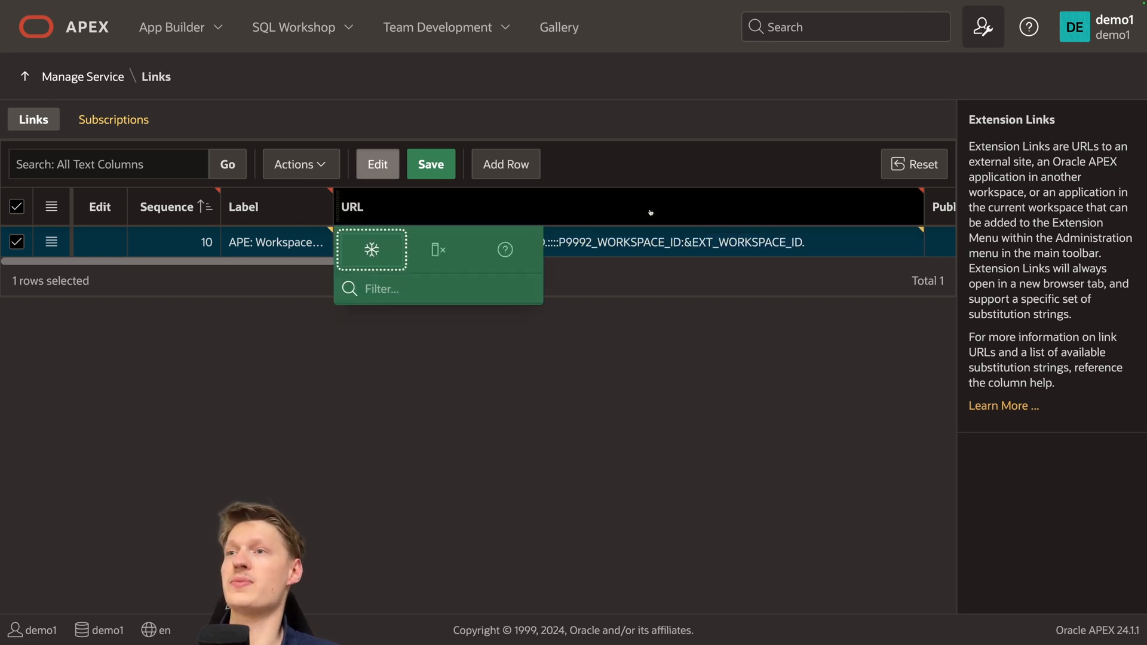
pyautogui.click(506, 250)
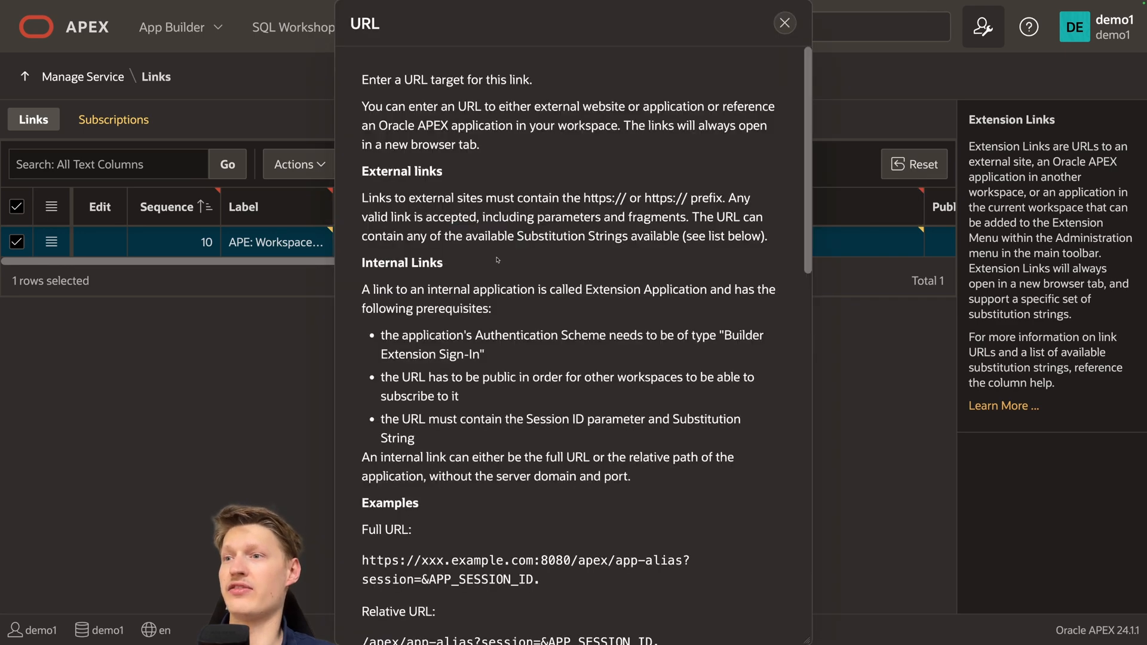
pyautogui.scroll(-5, 482, 309)
pyautogui.scroll(-1, 405, 326)
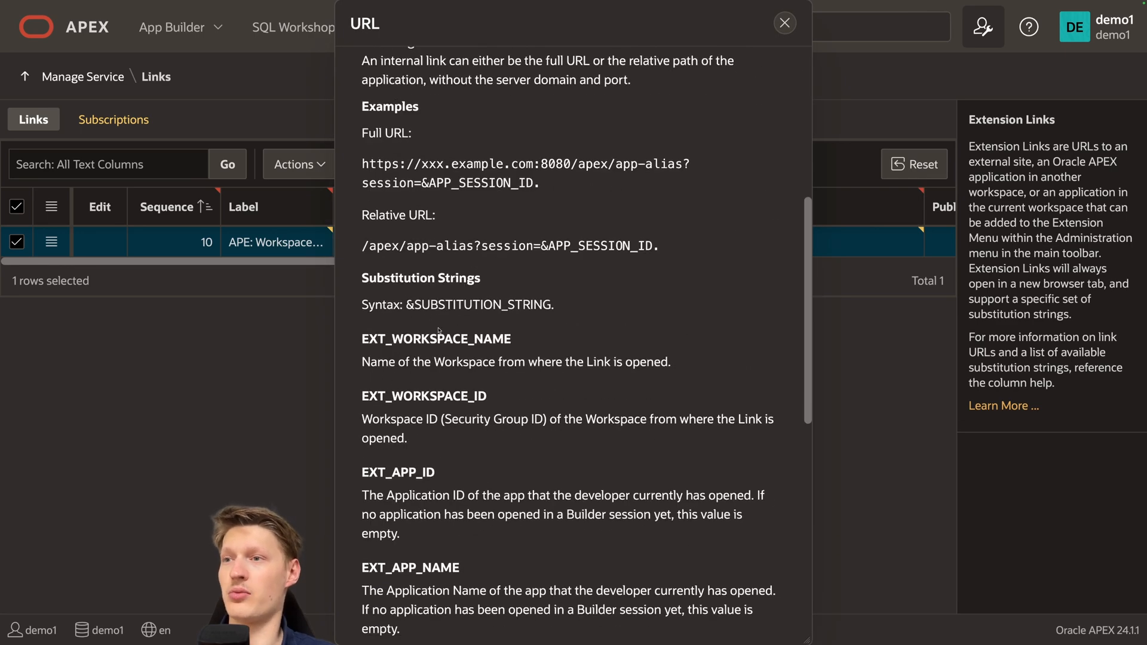
pyautogui.scroll(-6, 419, 410)
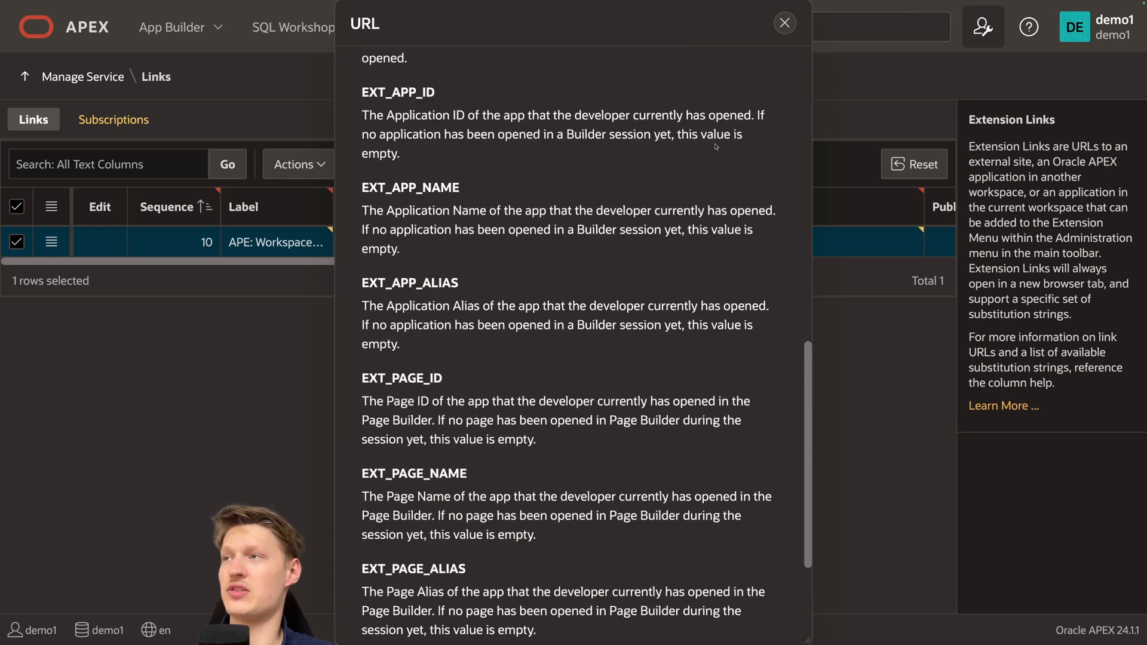
pyautogui.click(785, 24)
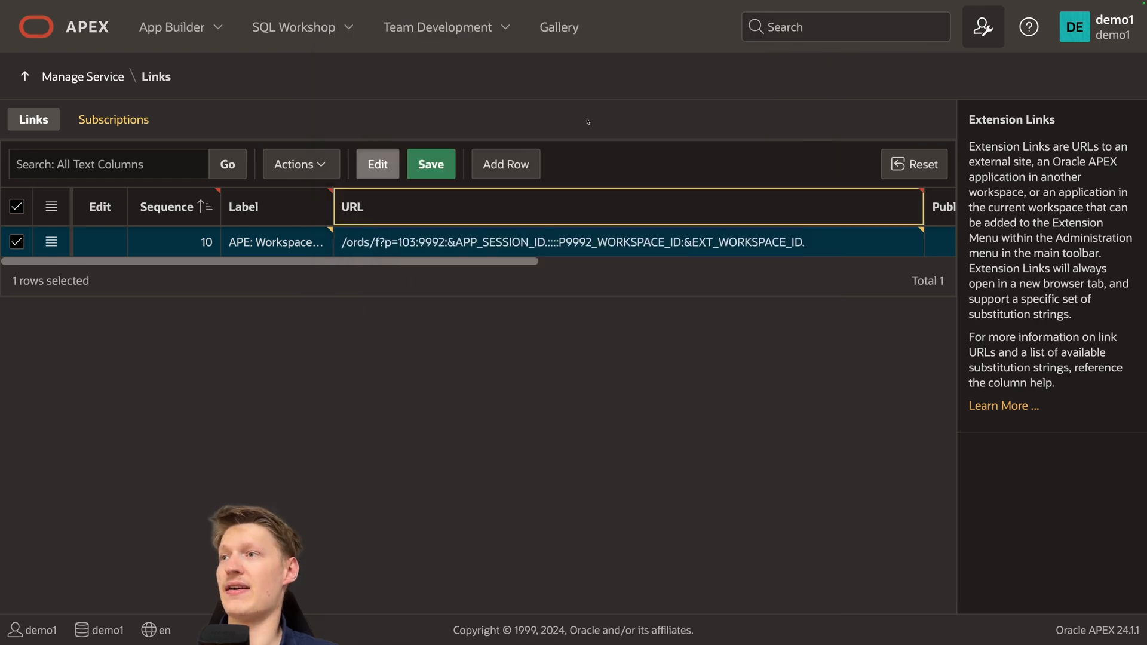
# Step: Set Public to Yes for the APE: Workspace Dashboard link and save the extension links
pyautogui.click(287, 242)
pyautogui.moveTo(287, 242); pyautogui.dragTo(323, 242)
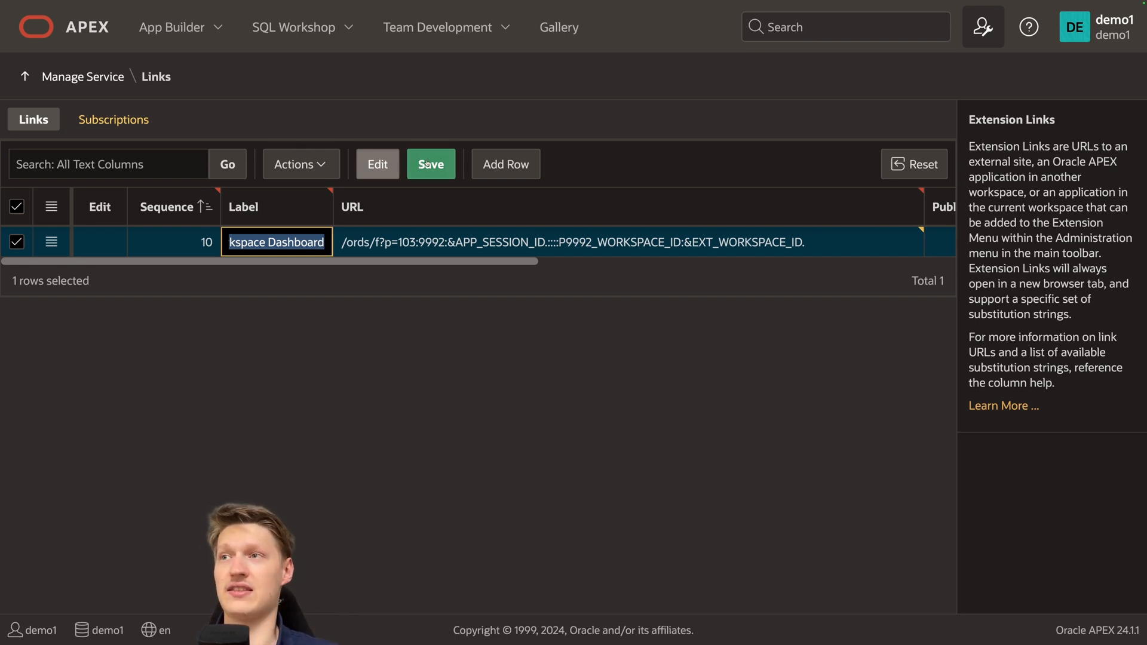
pyautogui.hscroll(2, 810, 241)
pyautogui.hscroll(2, 811, 241)
pyautogui.click(802, 241)
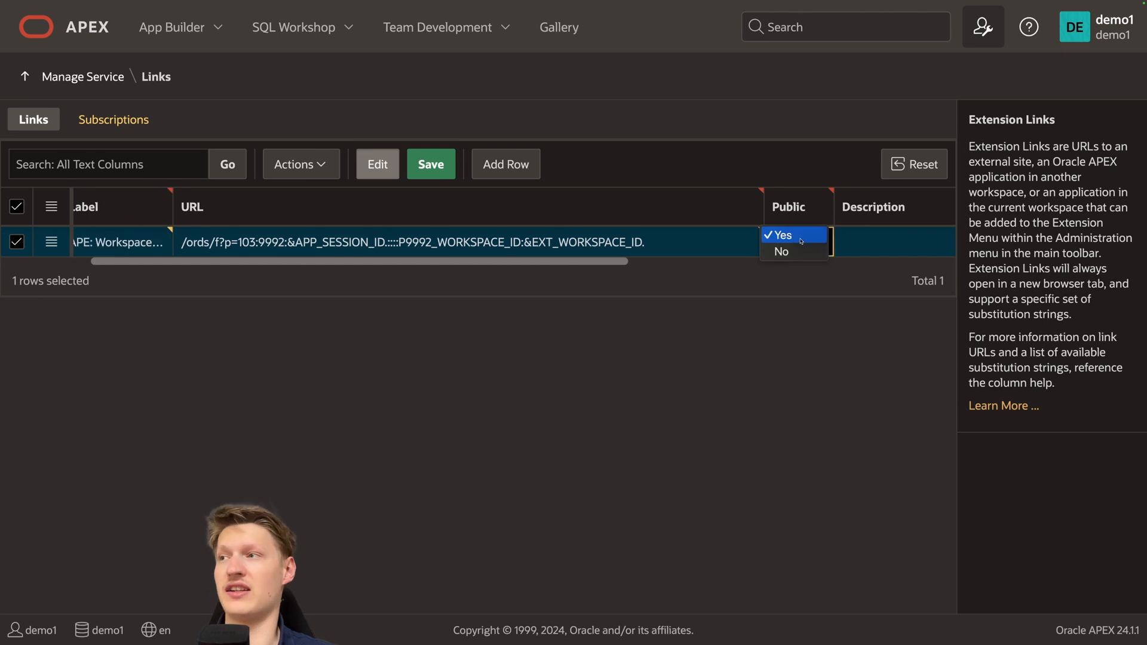
pyautogui.click(779, 241)
pyautogui.click(430, 165)
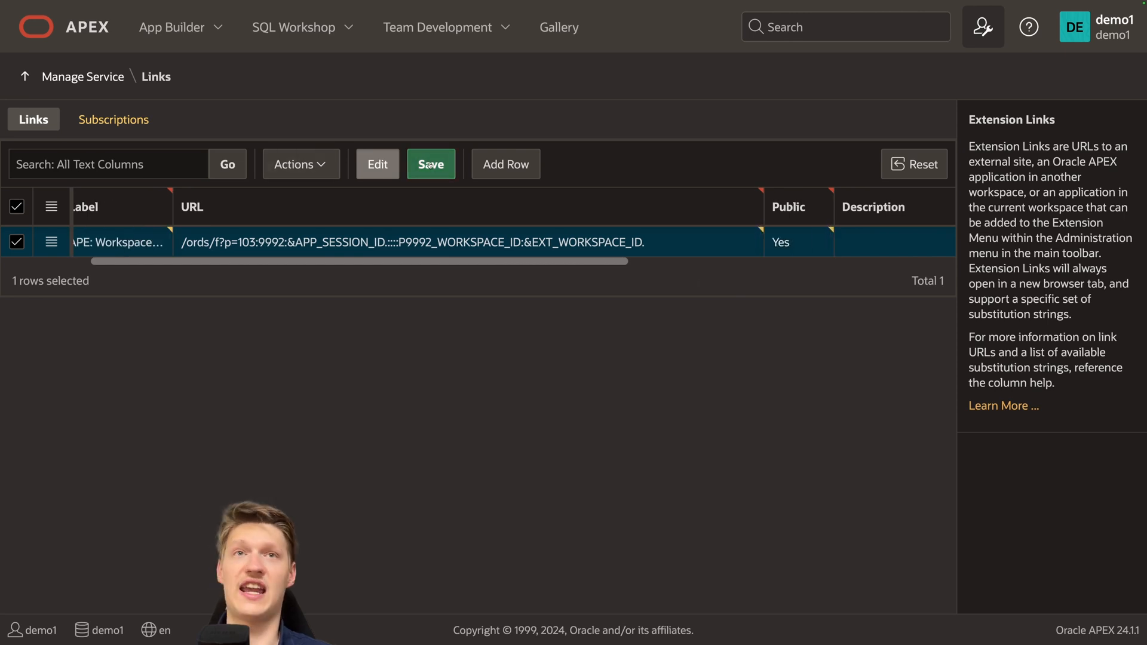
# Step: Return to the APEX home page and open the APE: Workspace Dashboard extension link
pyautogui.click(103, 28)
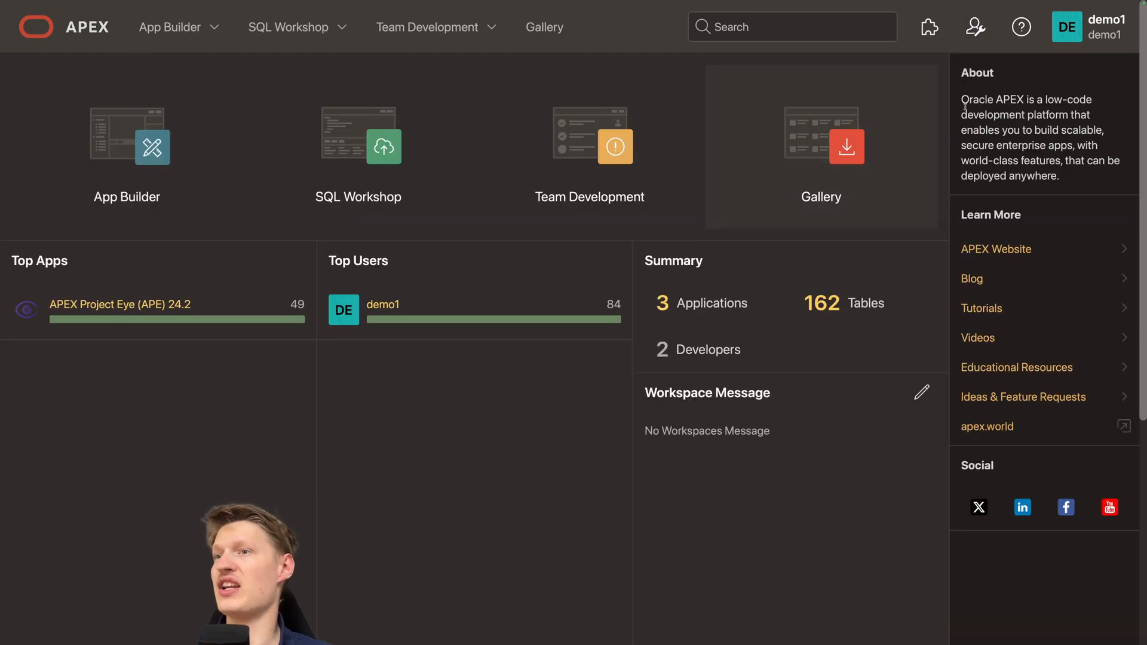
pyautogui.click(926, 30)
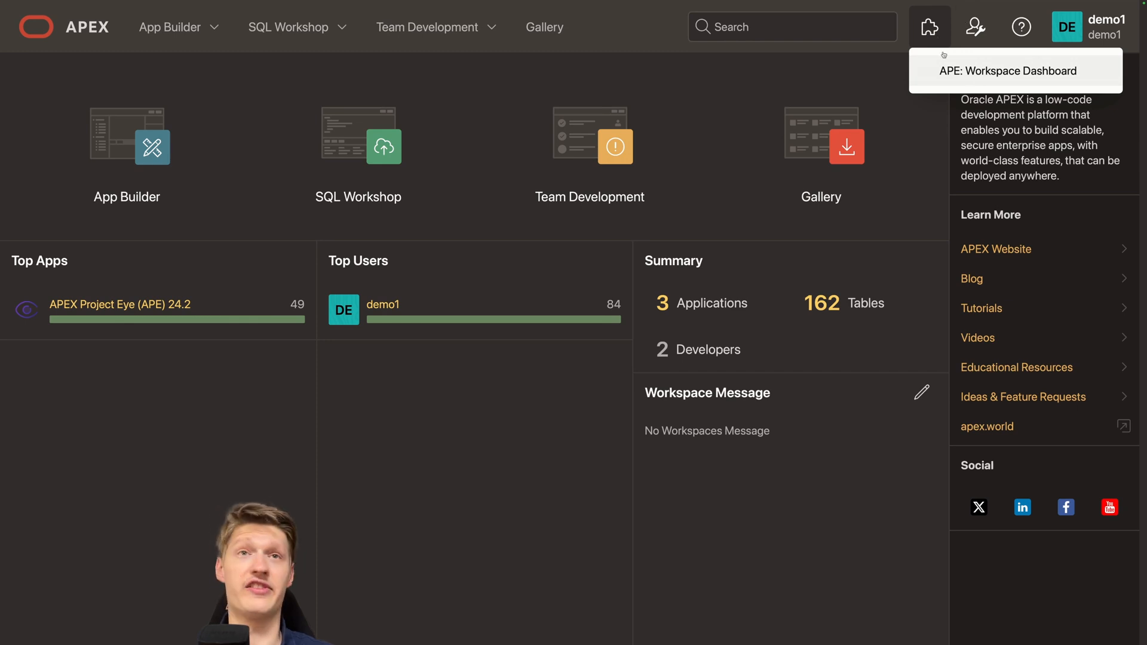
pyautogui.click(968, 71)
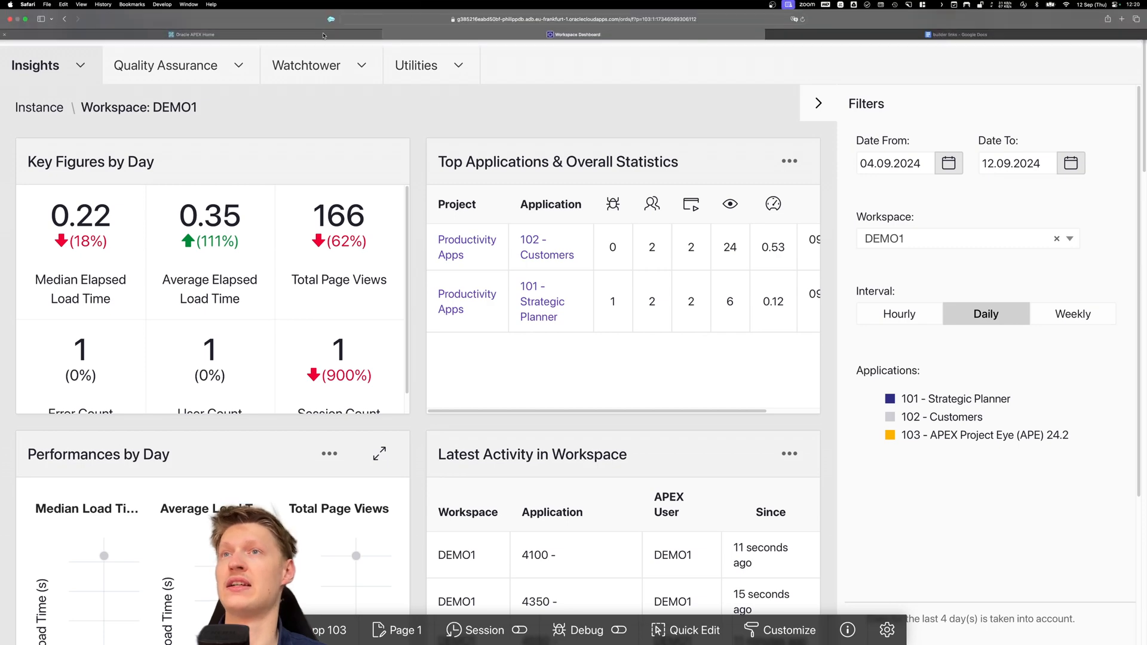
# Step: Switch to the Google Docs notes and check the App Dashboard URL's page number, application ID item and substitution string
pyautogui.click(860, 34)
pyautogui.click(323, 185)
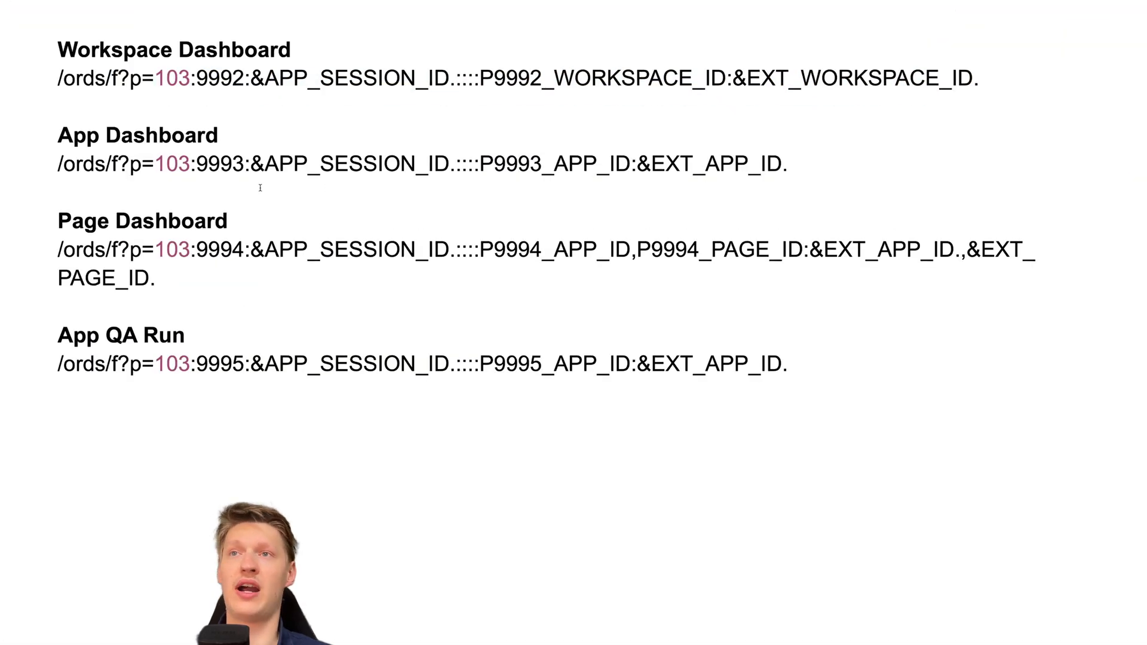
pyautogui.moveTo(58, 135); pyautogui.dragTo(267, 136)
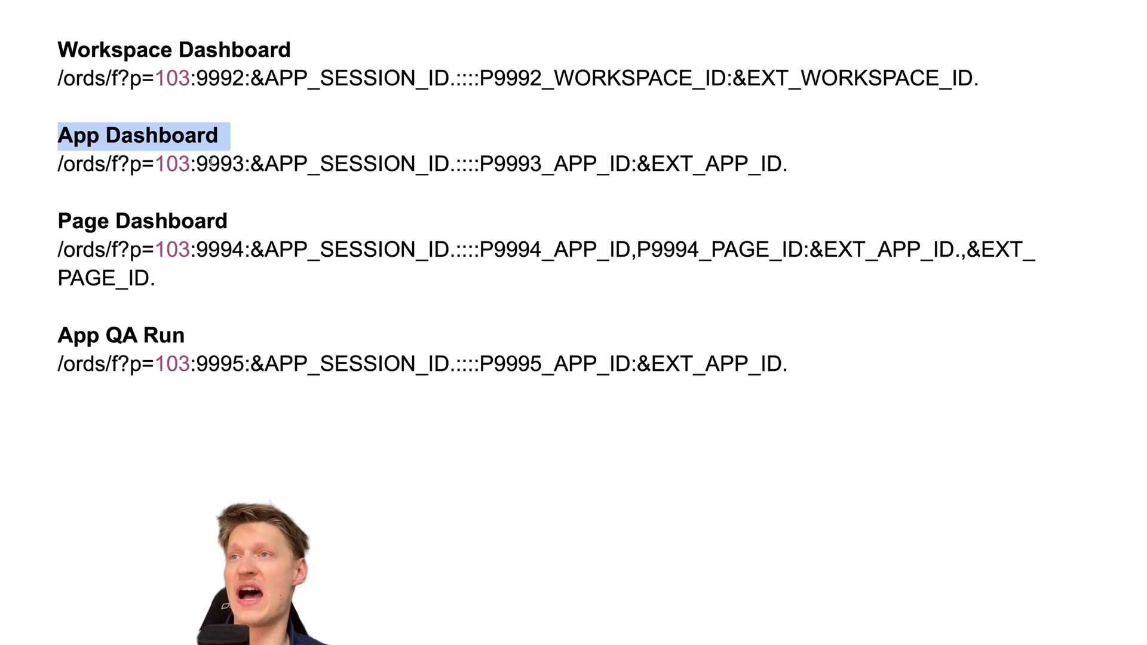
pyautogui.doubleClick(242, 164)
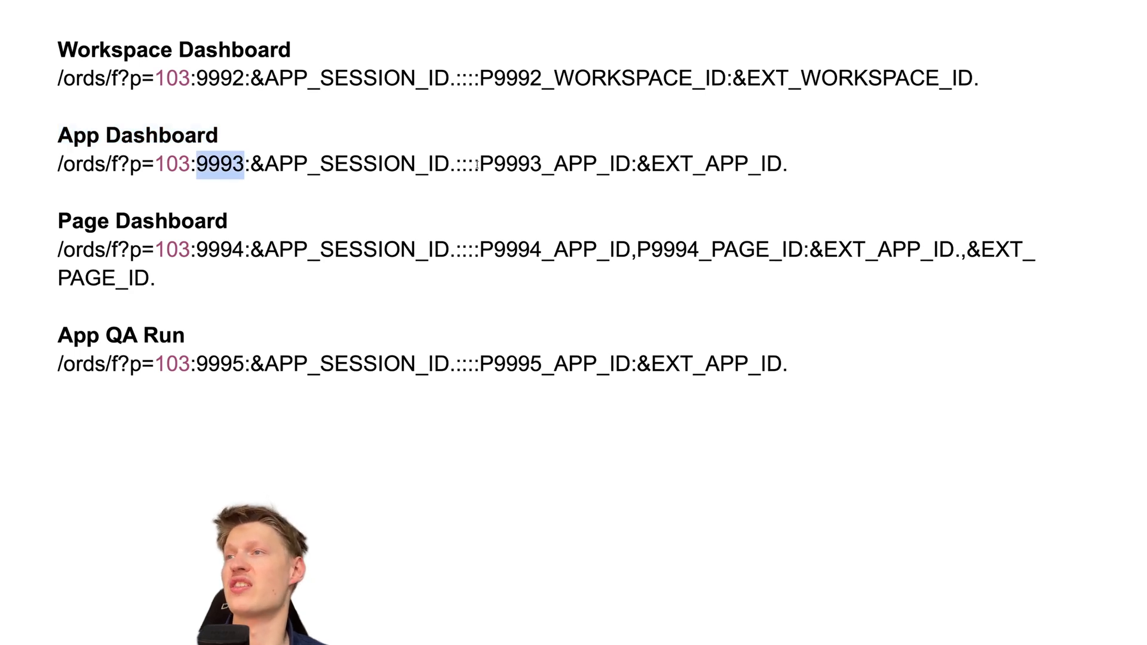
pyautogui.moveTo(478, 163); pyautogui.dragTo(837, 153)
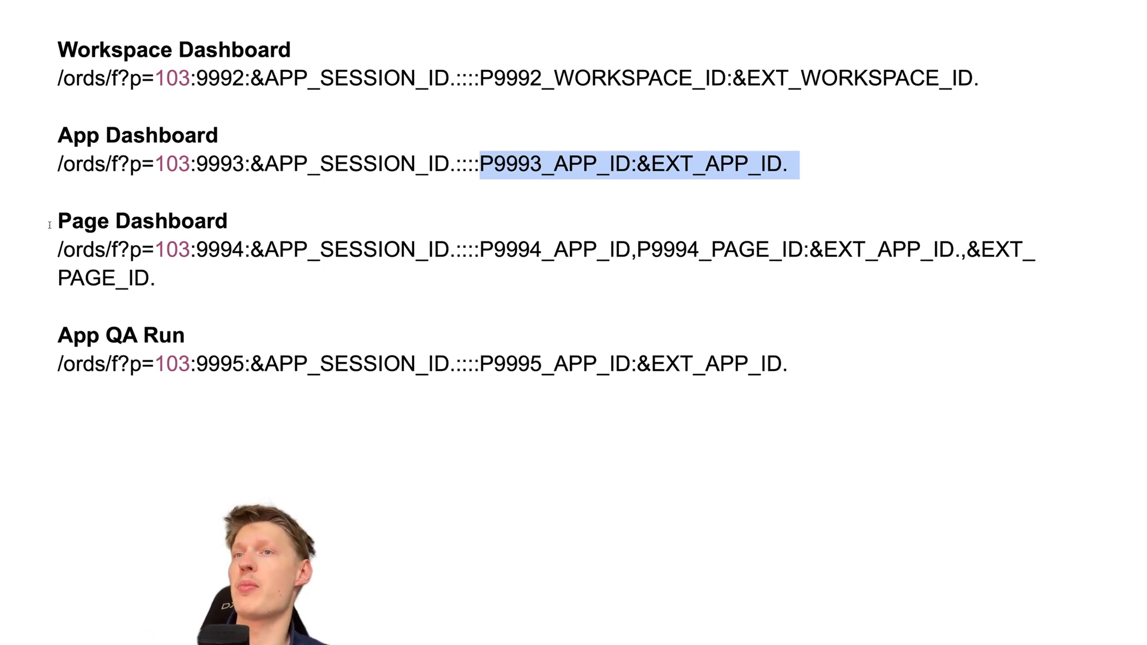
# Step: Check the page number, page items and application ID in the Page Dashboard URL, and the App QA Run entry
pyautogui.moveTo(60, 221); pyautogui.dragTo(223, 217)
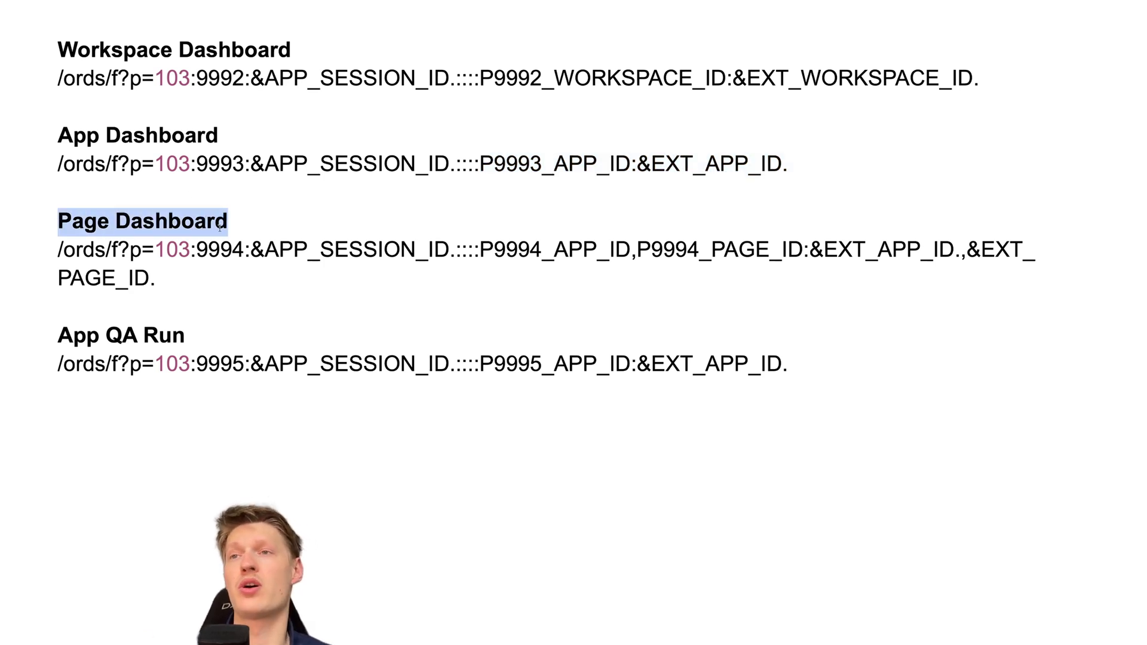
pyautogui.click(250, 245)
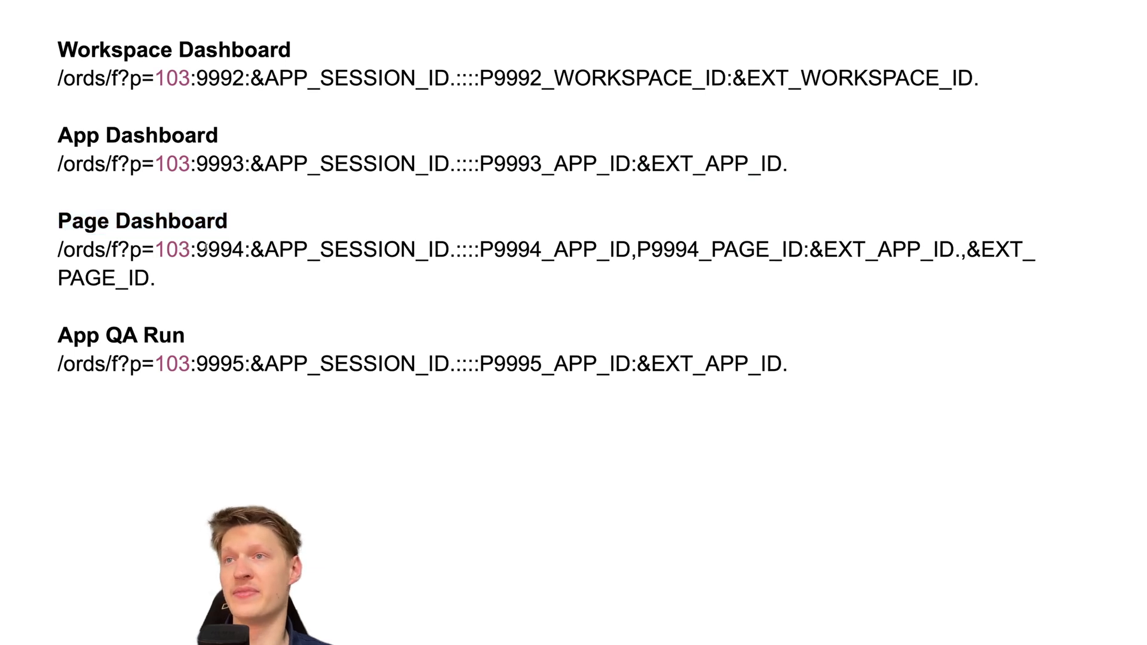
pyautogui.doubleClick(217, 250)
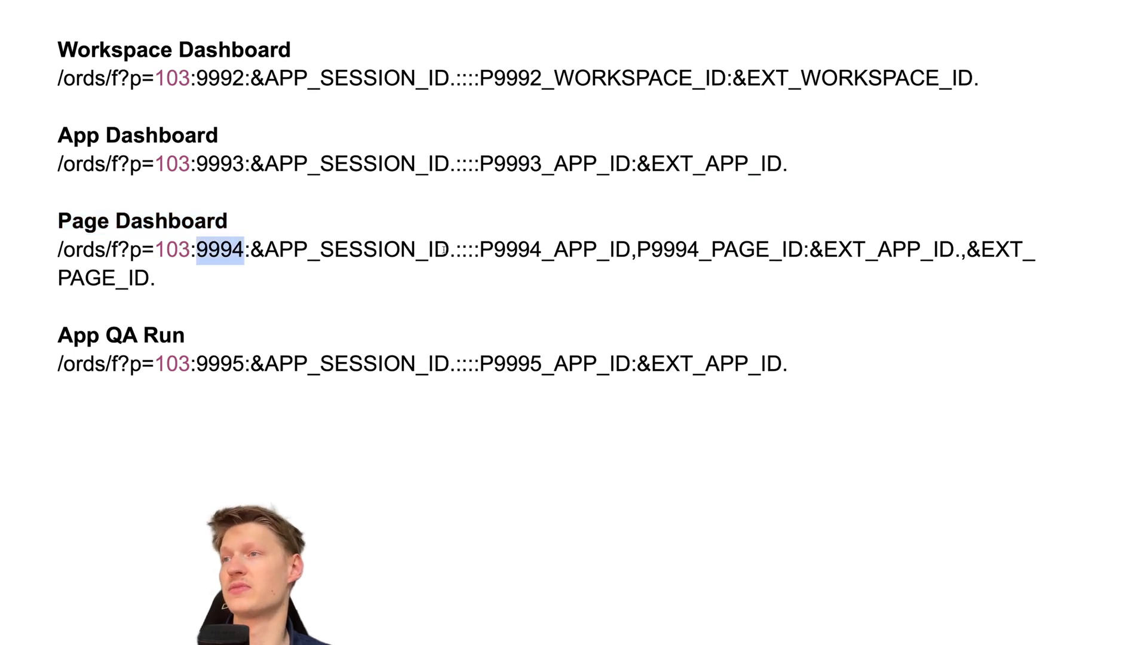
pyautogui.moveTo(480, 250); pyautogui.dragTo(802, 250)
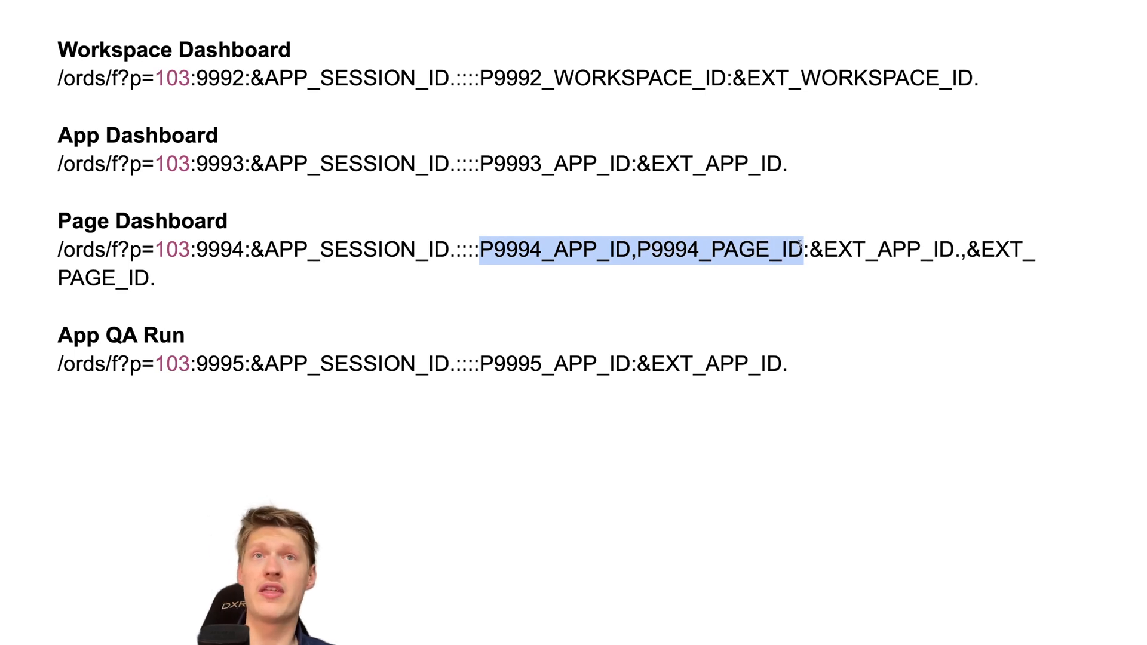
pyautogui.doubleClick(174, 249)
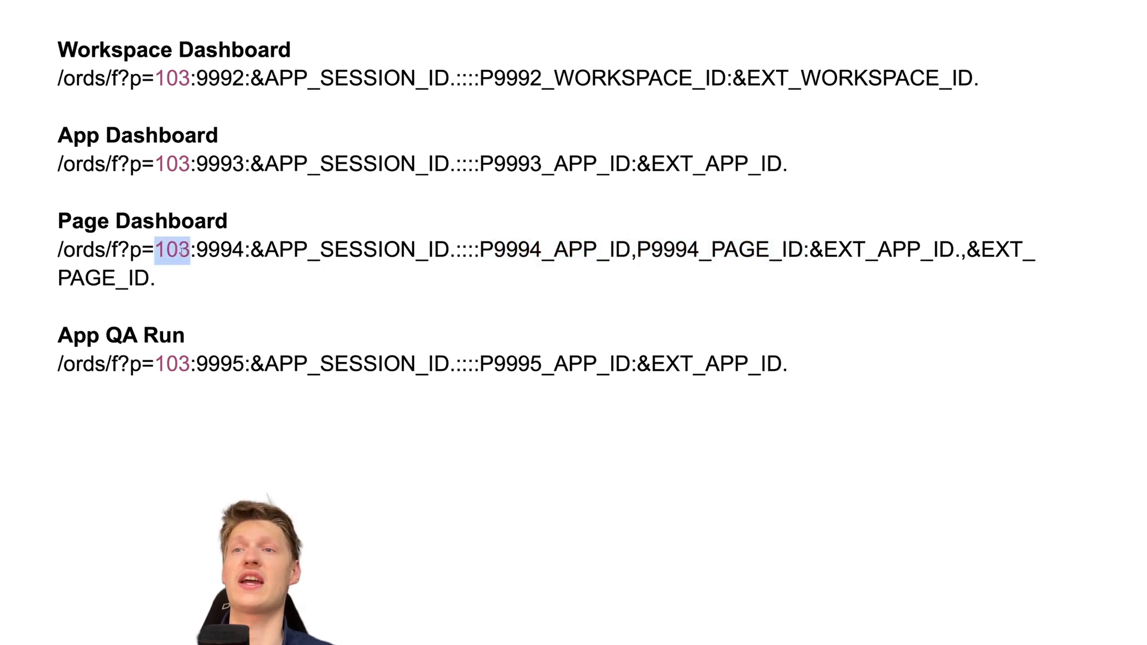
pyautogui.moveTo(58, 334); pyautogui.dragTo(197, 336)
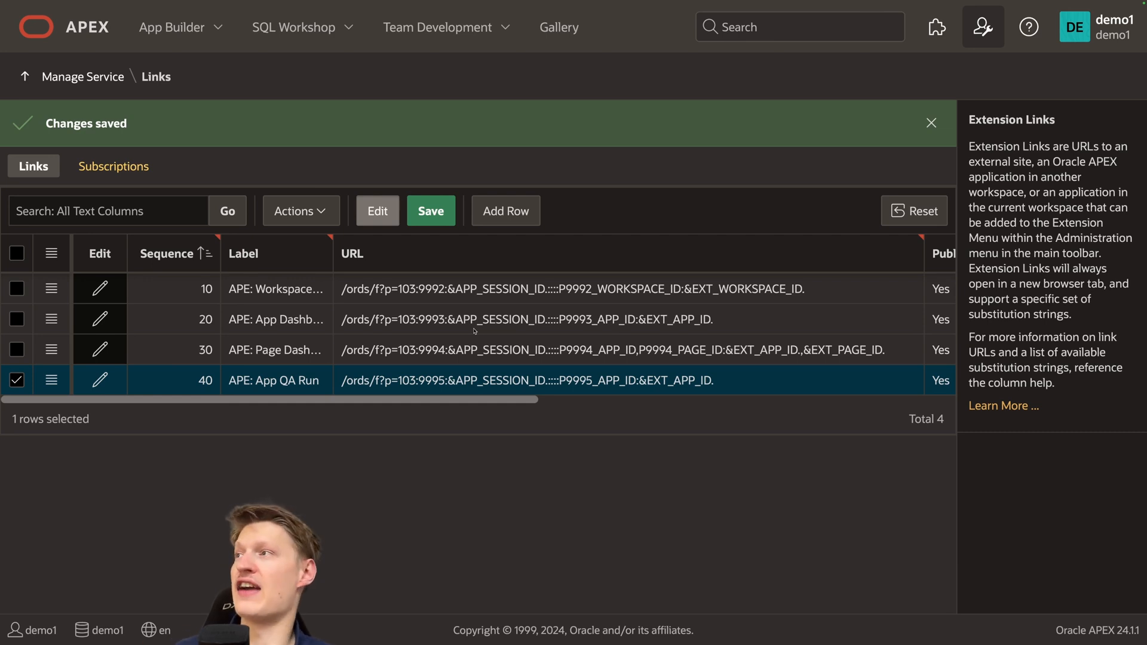
# Step: Switch to the DEMO2 workspace in APEX and open the extension subscriptions in its service administration
pyautogui.click(1098, 27)
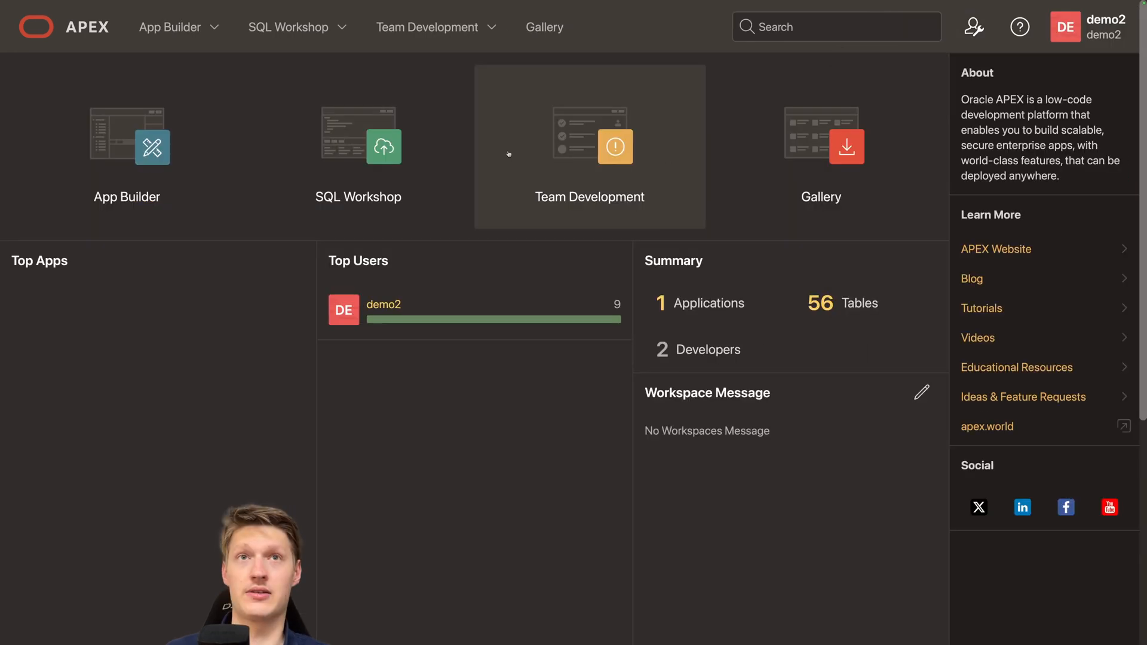
pyautogui.click(974, 27)
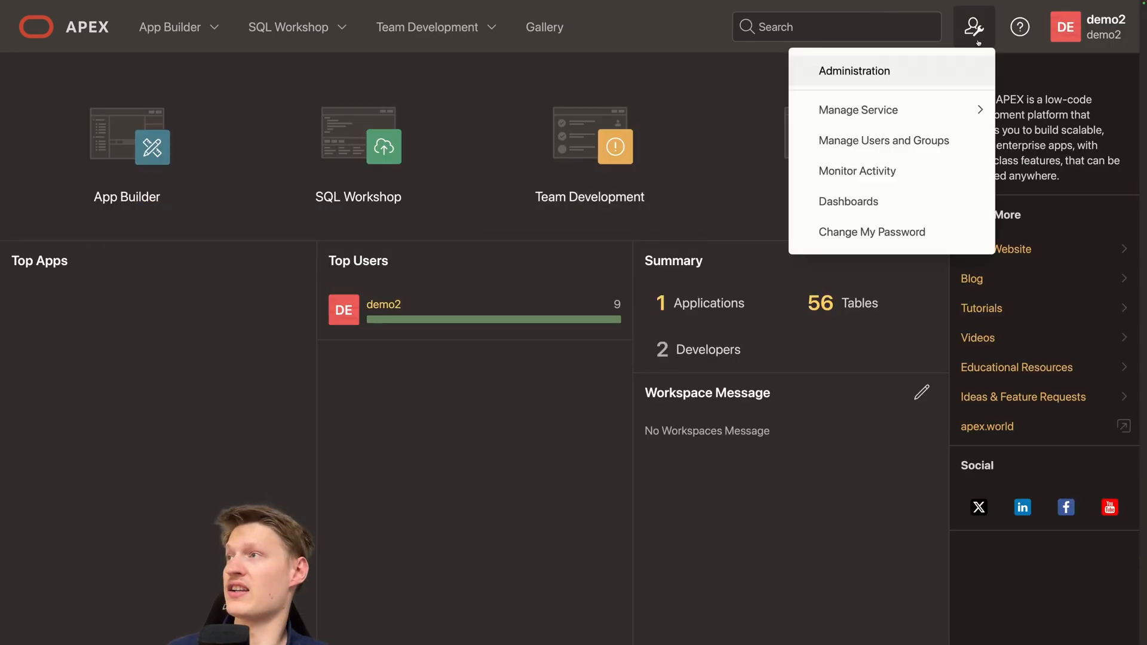
pyautogui.click(849, 72)
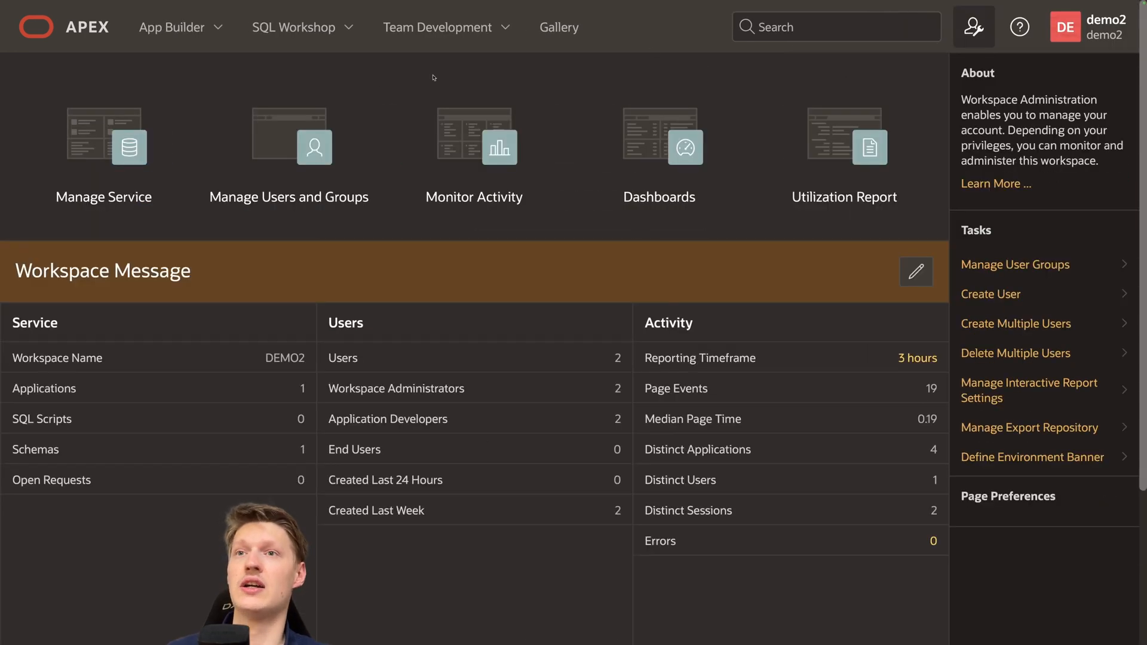
pyautogui.click(105, 149)
pyautogui.click(225, 364)
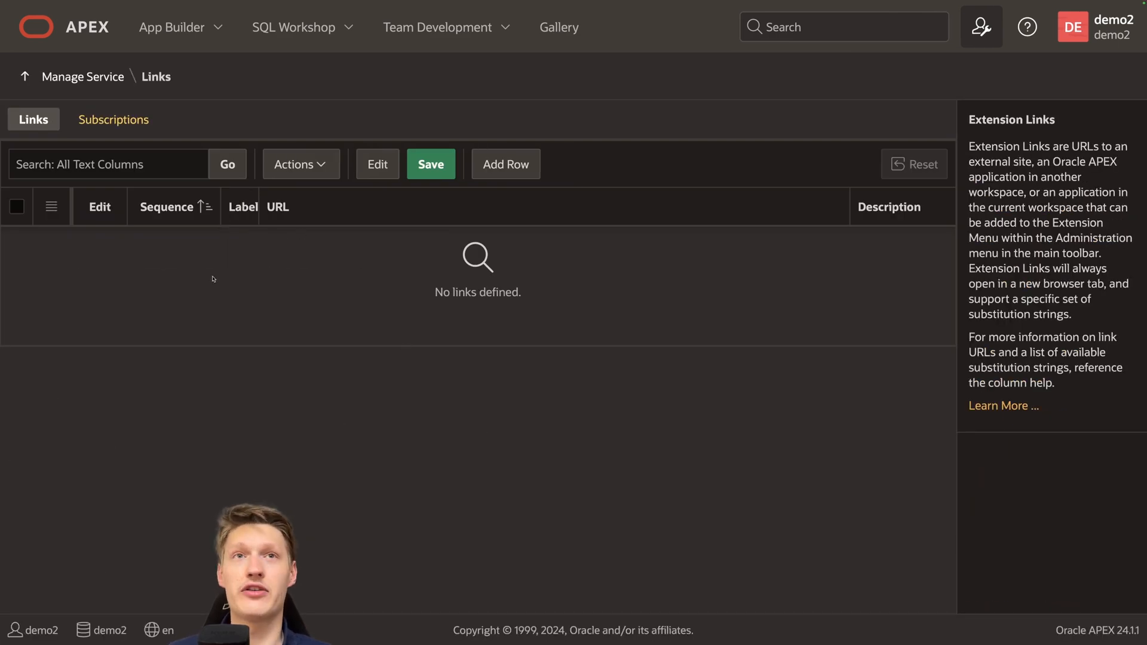
pyautogui.click(157, 122)
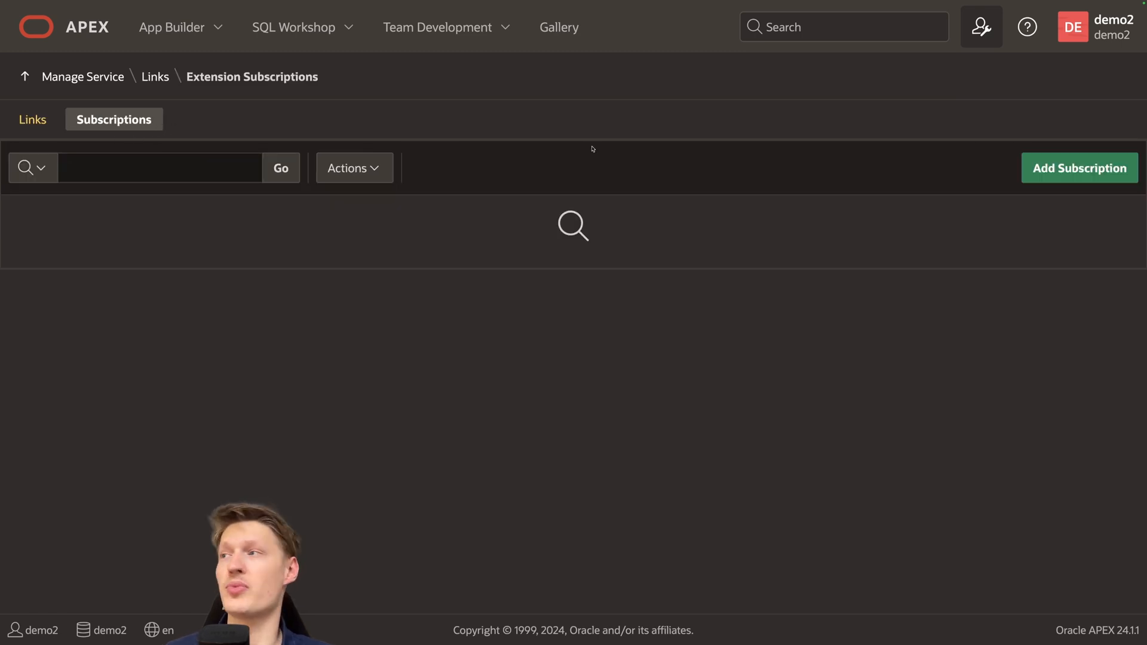
# Step: Add a subscription to the DEMO1 extension workspace with Has Read Access enabled
pyautogui.click(1079, 168)
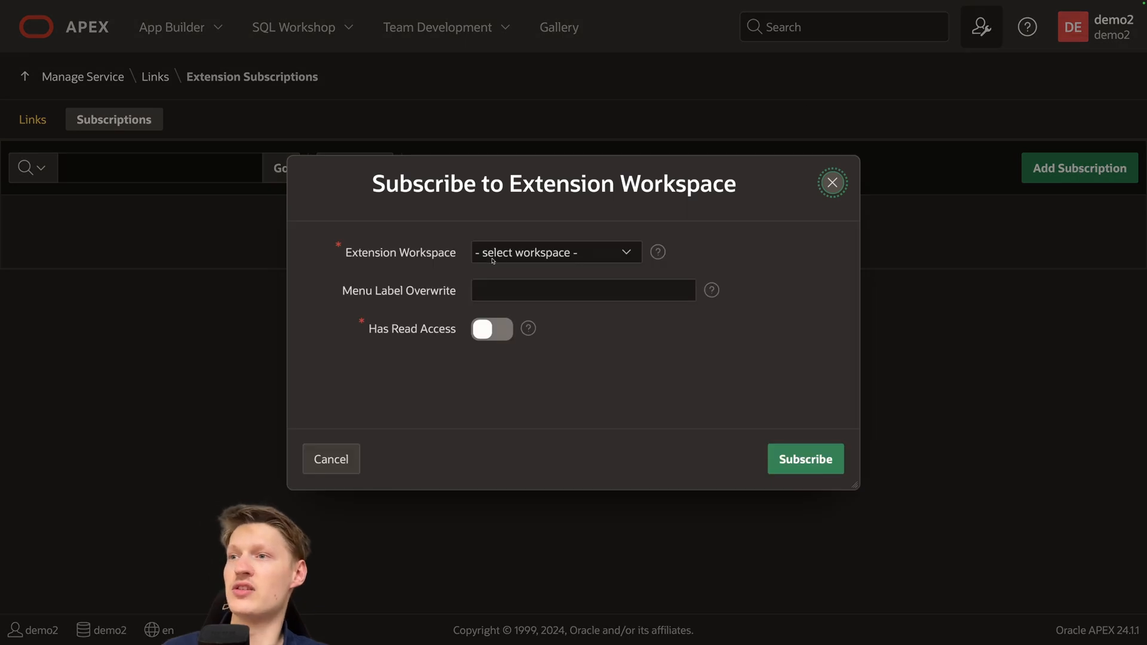
pyautogui.click(493, 261)
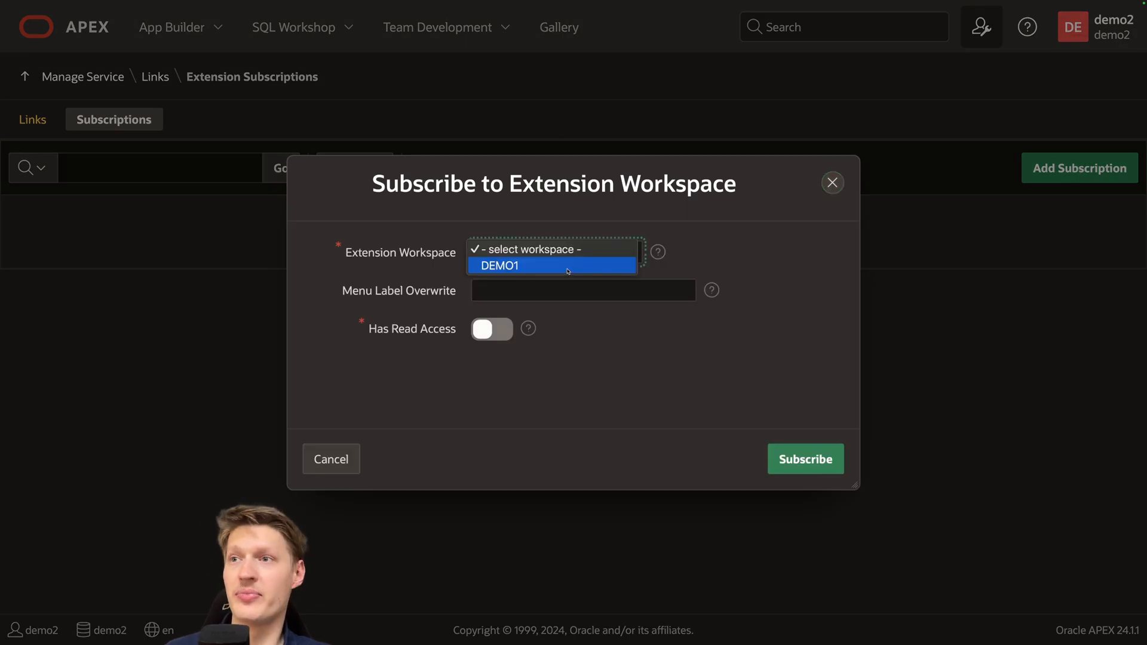
pyautogui.click(568, 266)
pyautogui.click(489, 330)
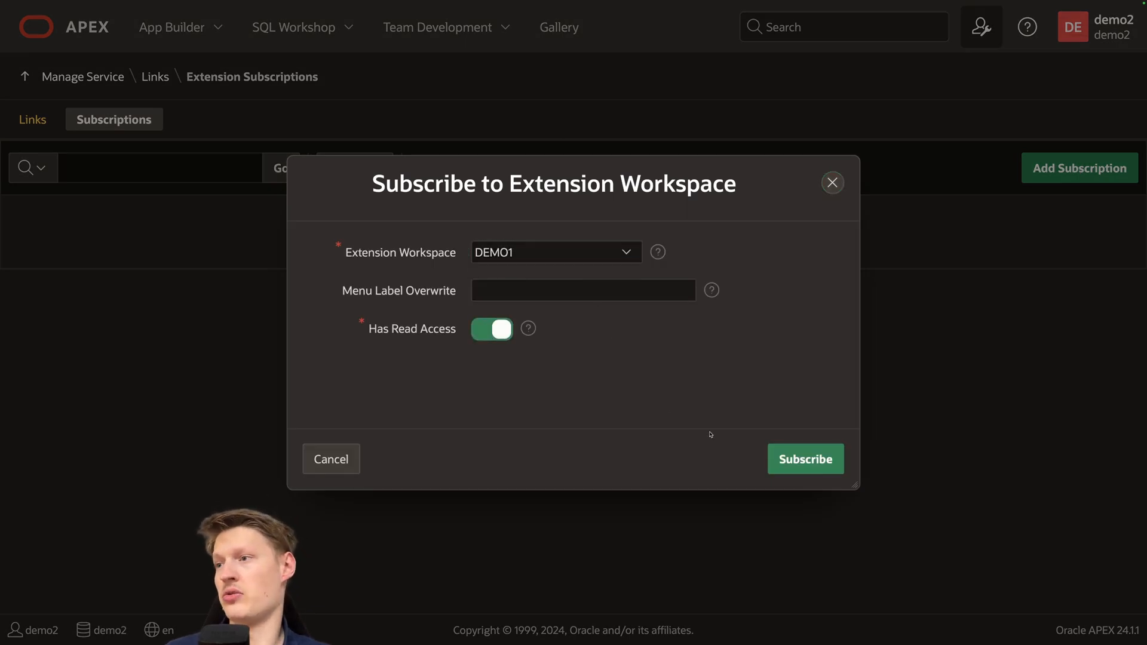
pyautogui.click(807, 459)
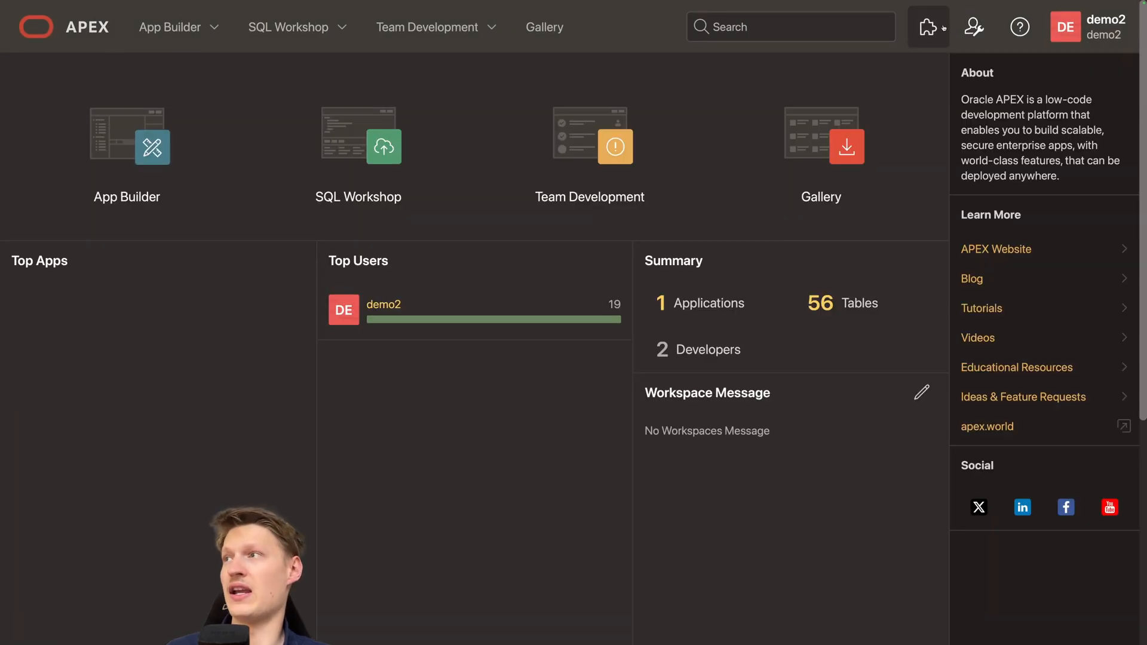
# Step: Check the Demo1 extension links, and open page 3, Account Details, of application 100 in Page Designer
pyautogui.click(944, 28)
pyautogui.moveTo(950, 64)
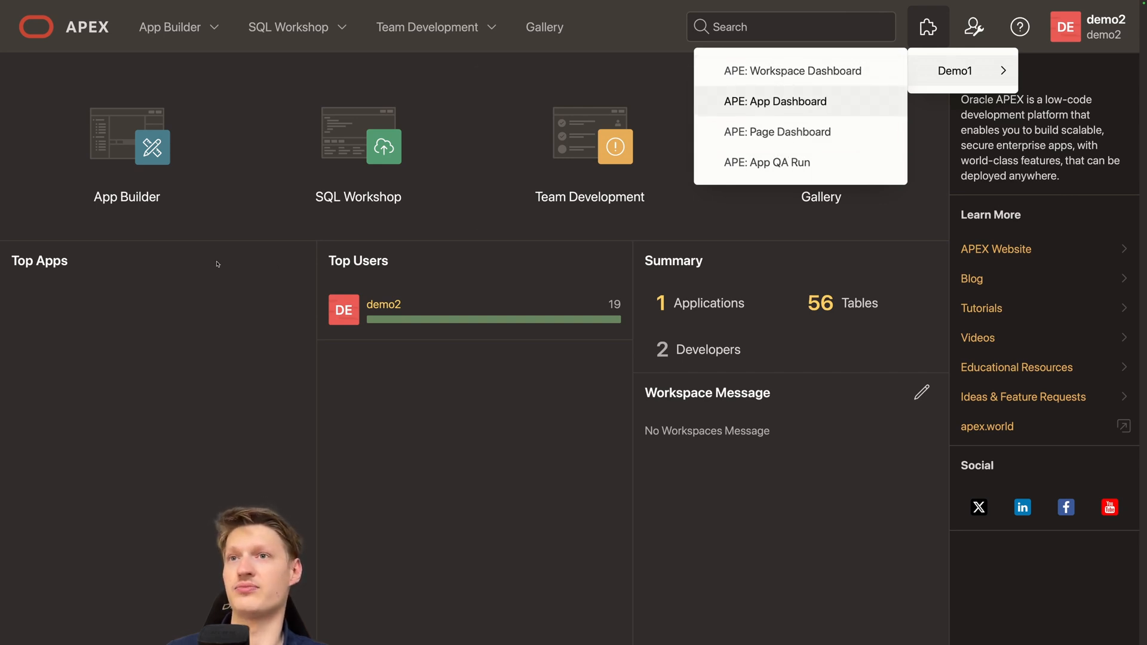
pyautogui.click(138, 167)
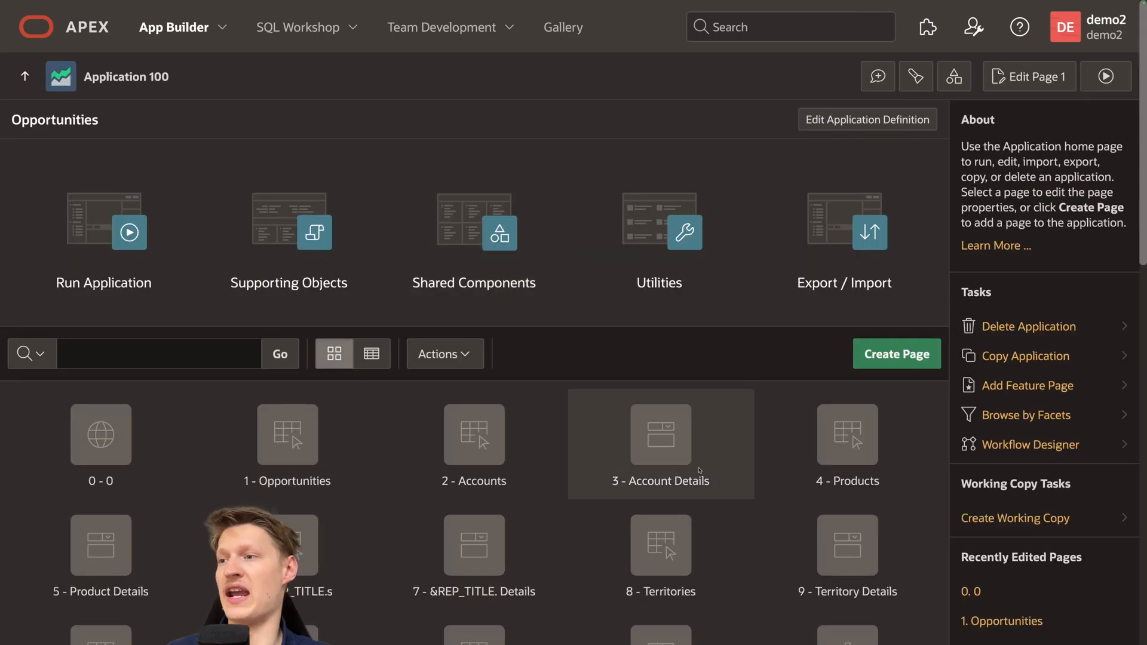
pyautogui.click(700, 471)
# Step: Open the APE: Page Dashboard extension link and examine the page's links, security, performance, object dependencies and recent errors
pyautogui.click(937, 27)
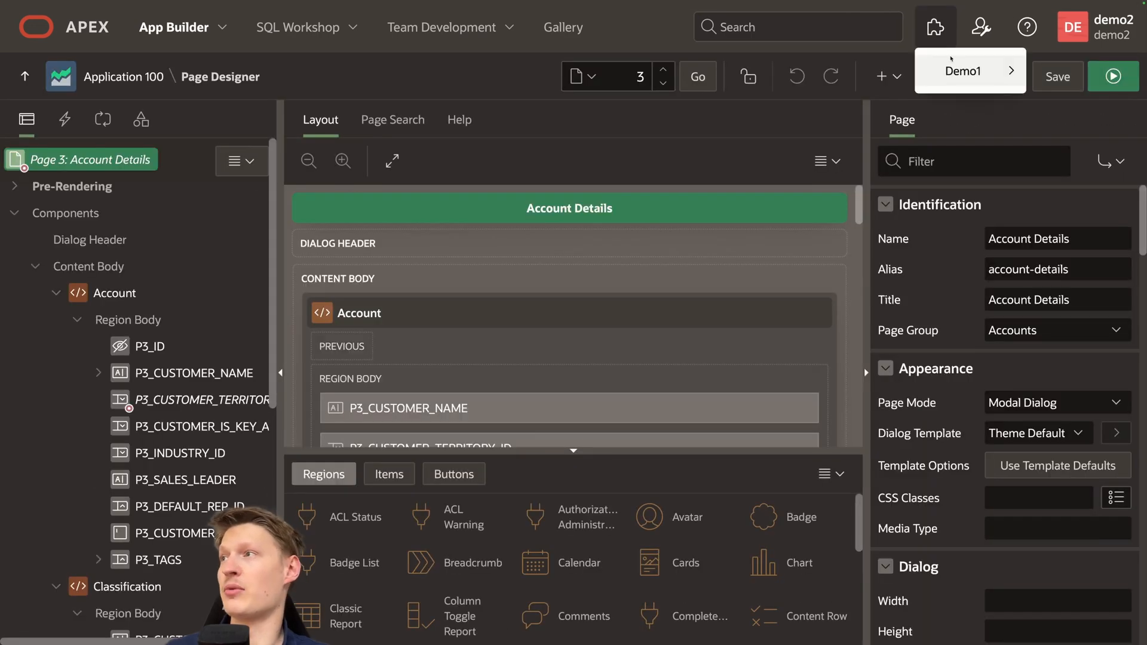
pyautogui.moveTo(956, 70)
pyautogui.click(864, 127)
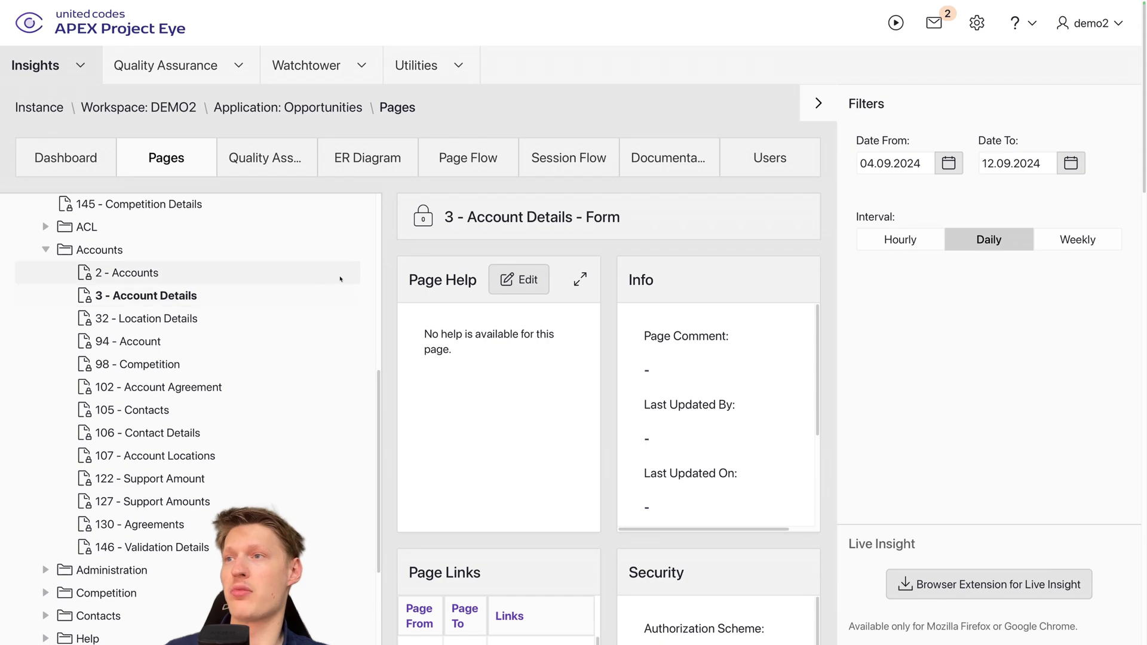
pyautogui.scroll(-3, 579, 385)
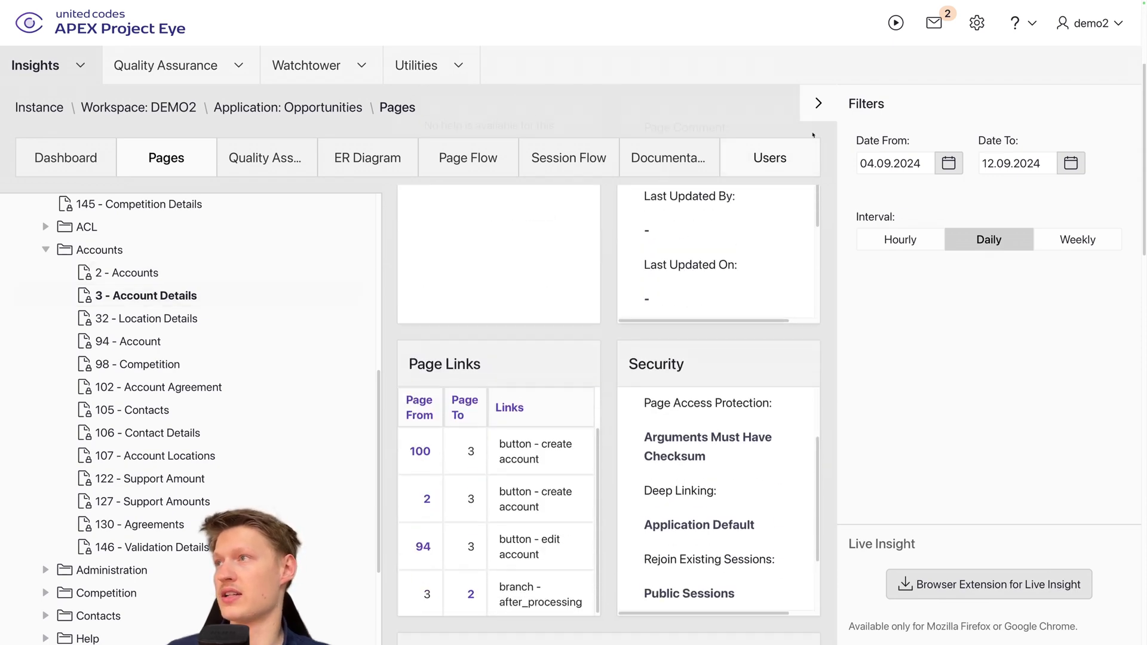
pyautogui.click(819, 103)
pyautogui.scroll(-10, 831, 430)
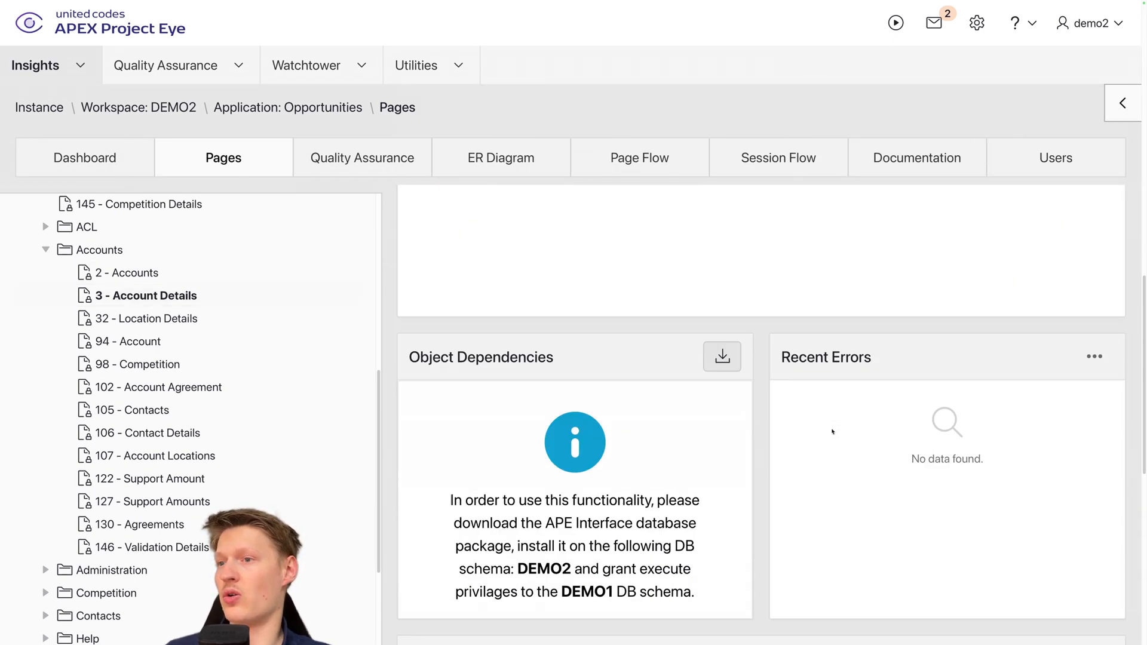
pyautogui.scroll(-3, 830, 430)
pyautogui.scroll(15, 831, 433)
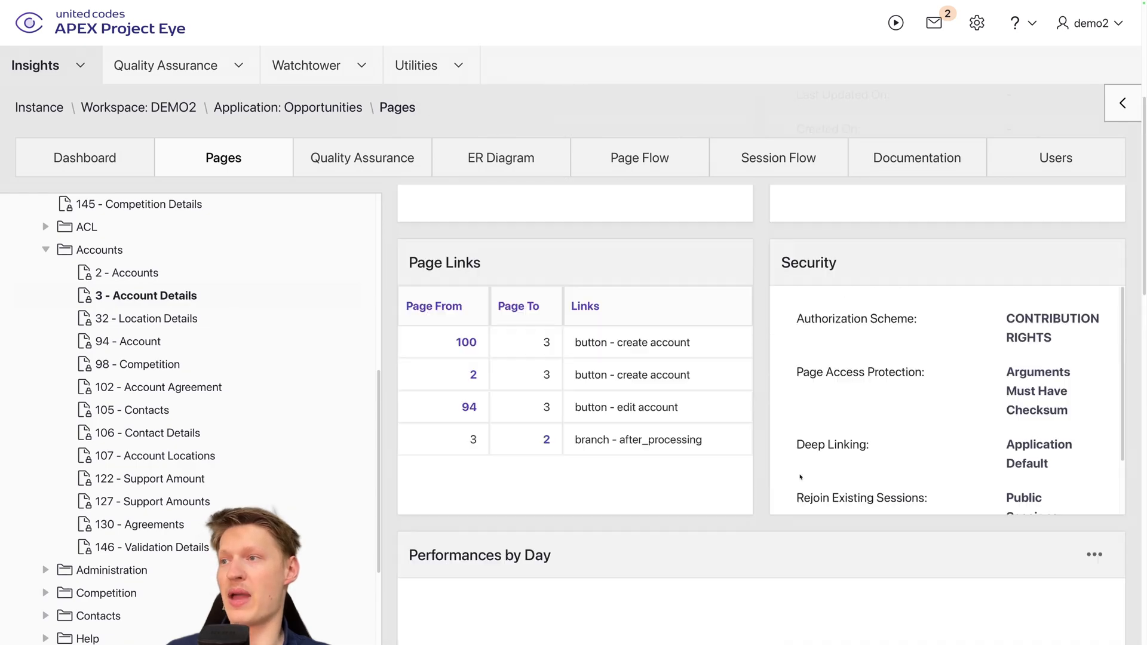
# Step: Return to Page Designer and open the APE: App QA Run extension link from Demo1
pyautogui.click(361, 37)
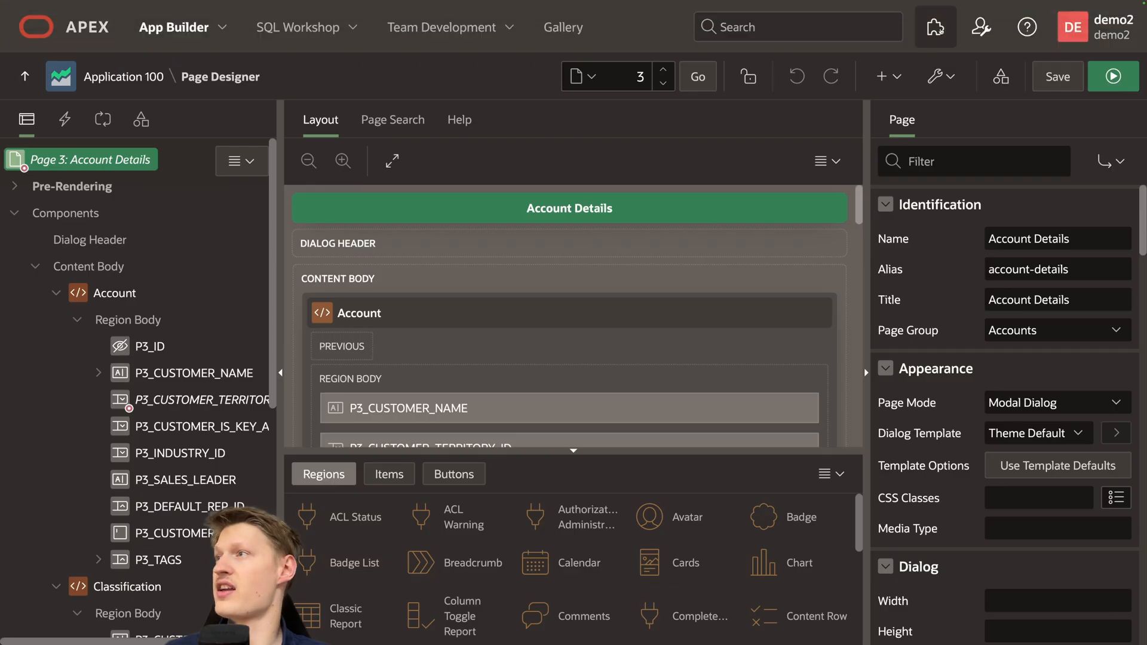
pyautogui.click(941, 33)
pyautogui.moveTo(949, 71)
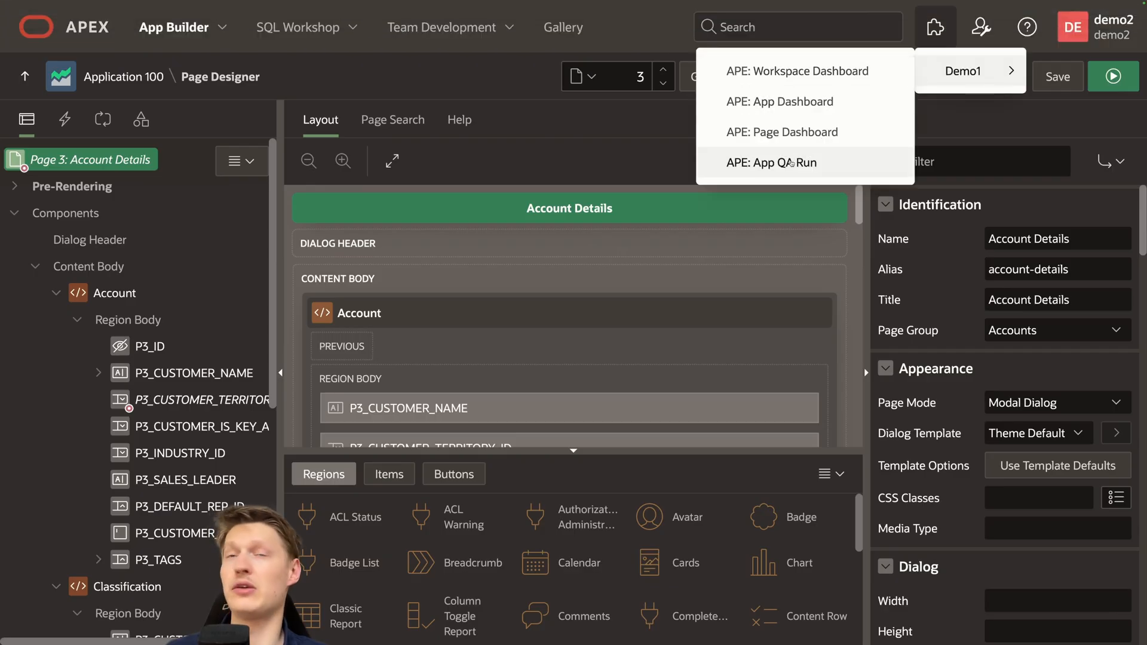
pyautogui.click(792, 163)
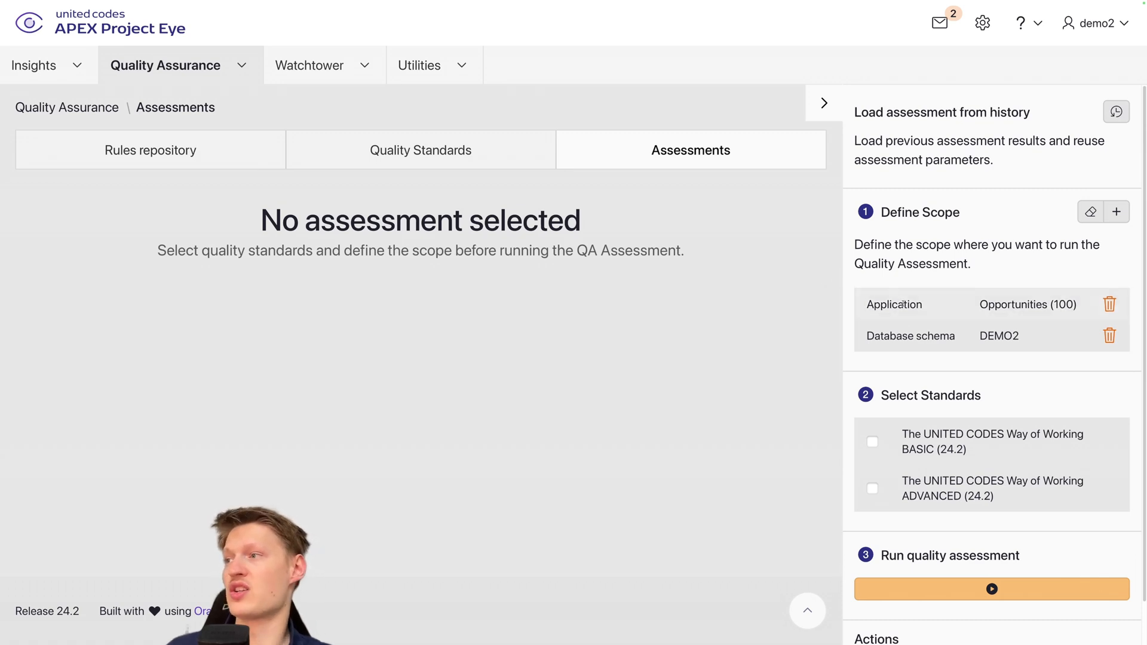
# Step: Select the UNITED CODES Way of Working BASIC (24.2) and ADVANCED (24.2) standards and run the quality assessment
pyautogui.scroll(-1, 987, 393)
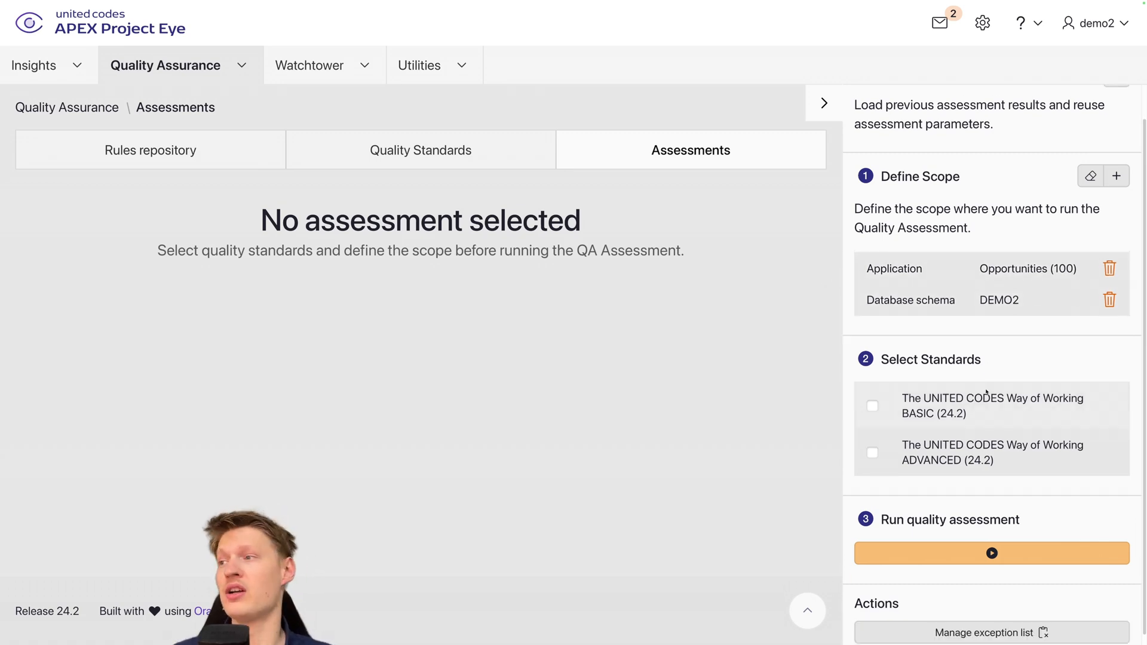
pyautogui.click(872, 406)
pyautogui.scroll(-1, 874, 450)
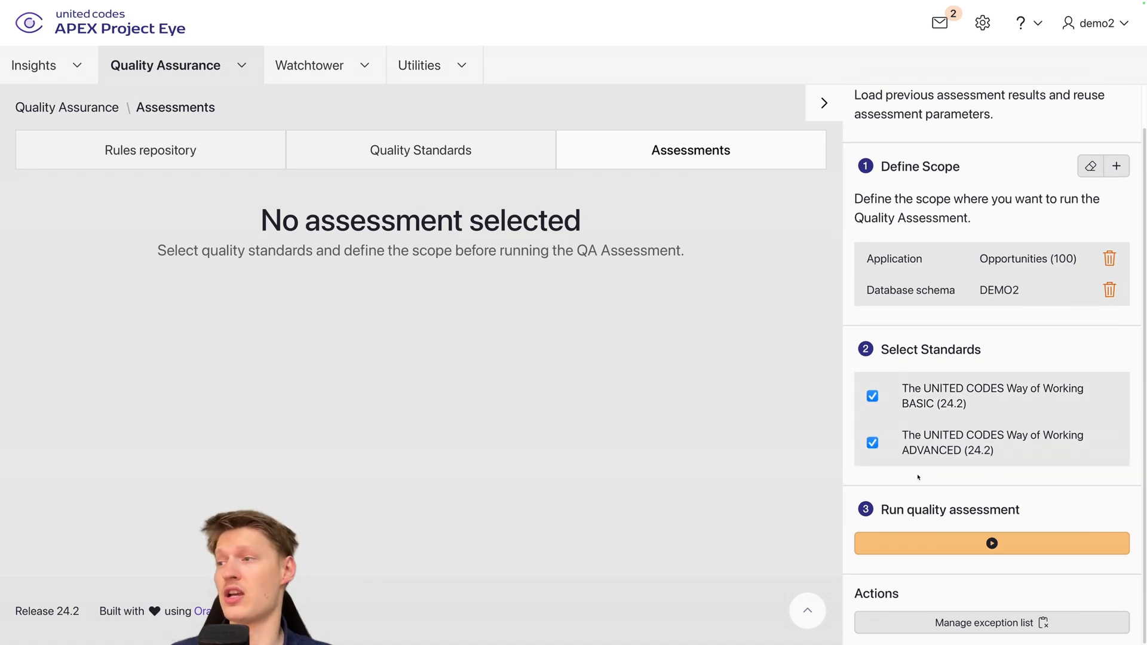
pyautogui.click(954, 541)
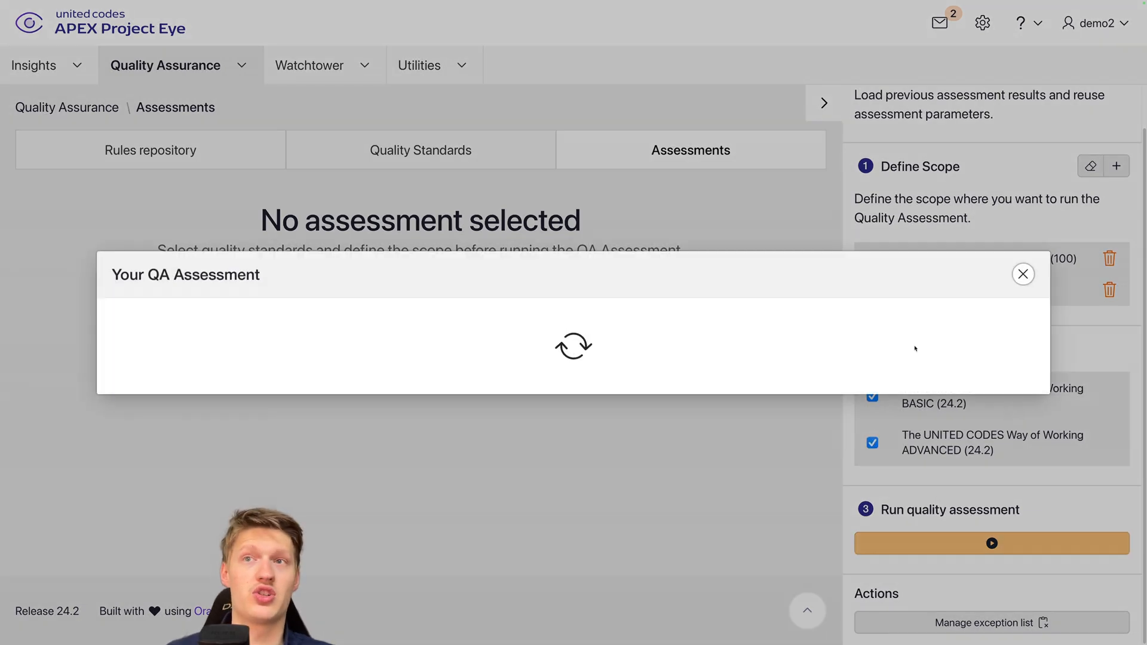